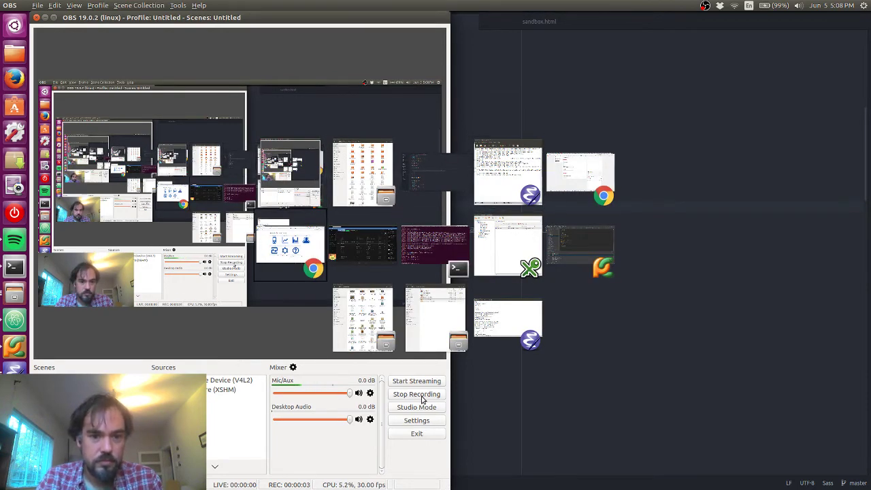
Bring the Chrome window with the CommCare HQ sabbatical project dashboard to the front
{"action": "key", "text": "Return"}
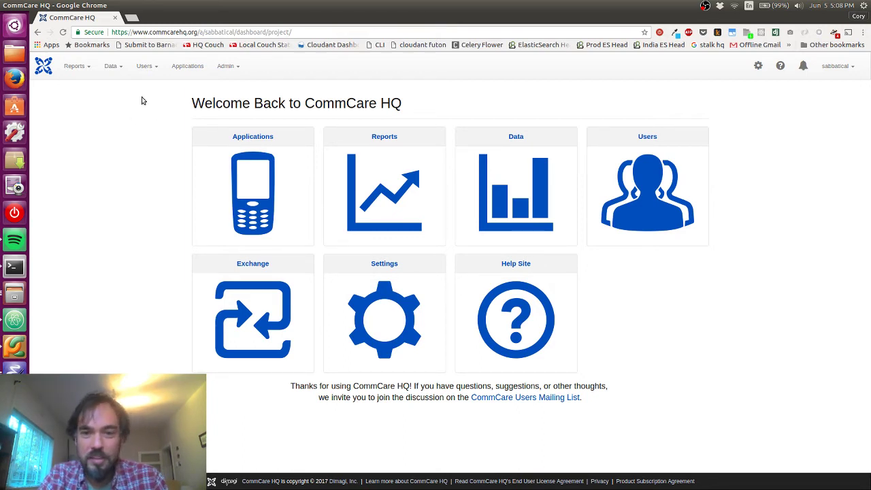
Create a new Untitled Application from the dashboard's Applications area
{"action": "left_click", "coordinate": [193, 68]}
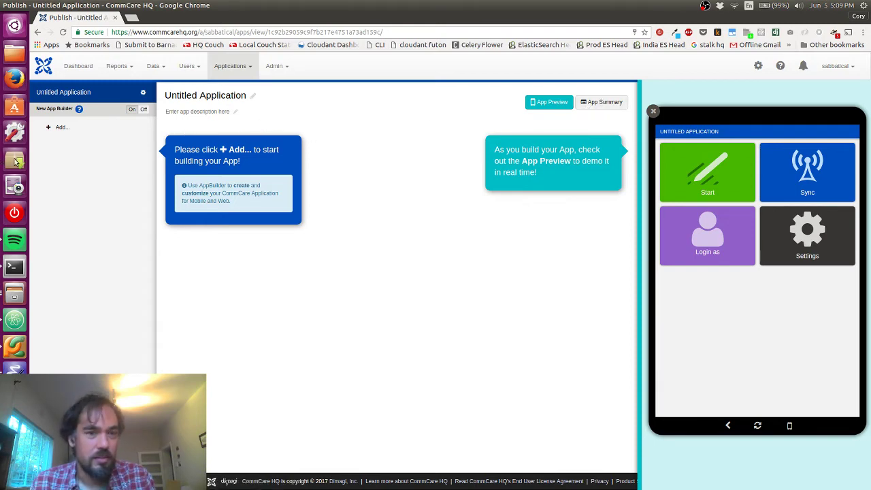
Add a Case List module, which comes with Register and Followup forms
{"action": "left_click", "coordinate": [61, 129]}
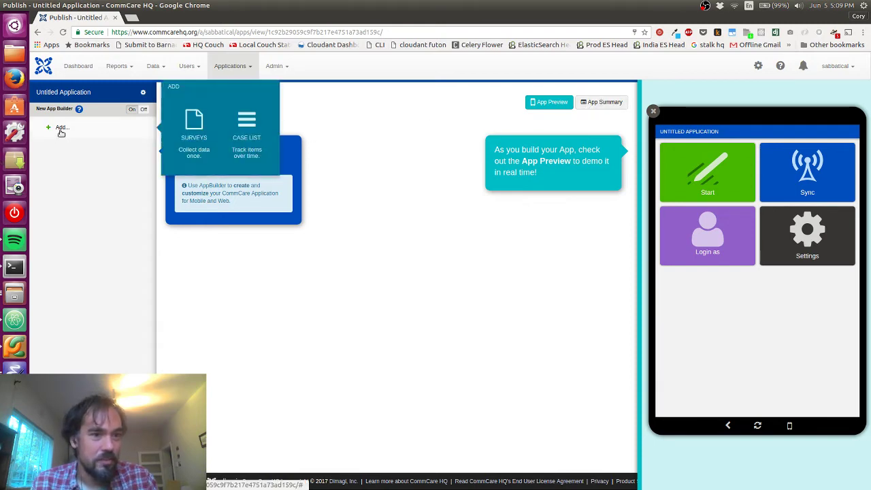
{"action": "left_click", "coordinate": [247, 128]}
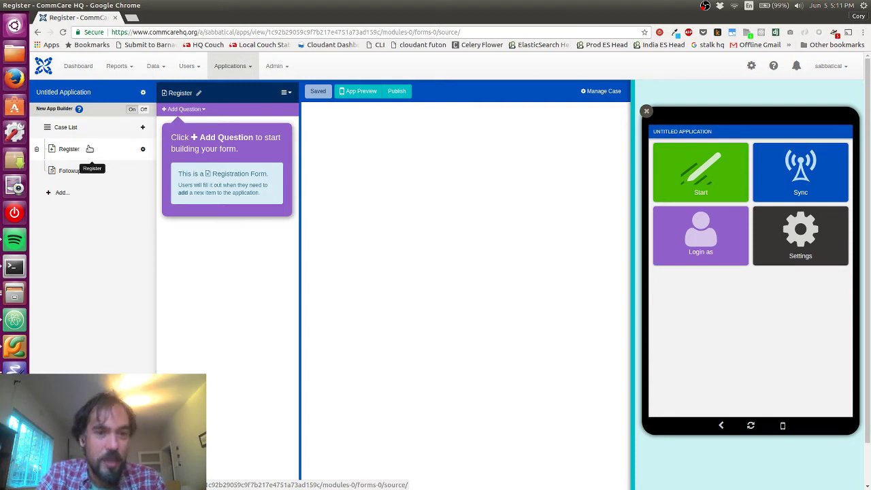
Add a text question 'Activity Name:' to the Register form, save it, and start the preview
{"action": "left_click", "coordinate": [185, 109]}
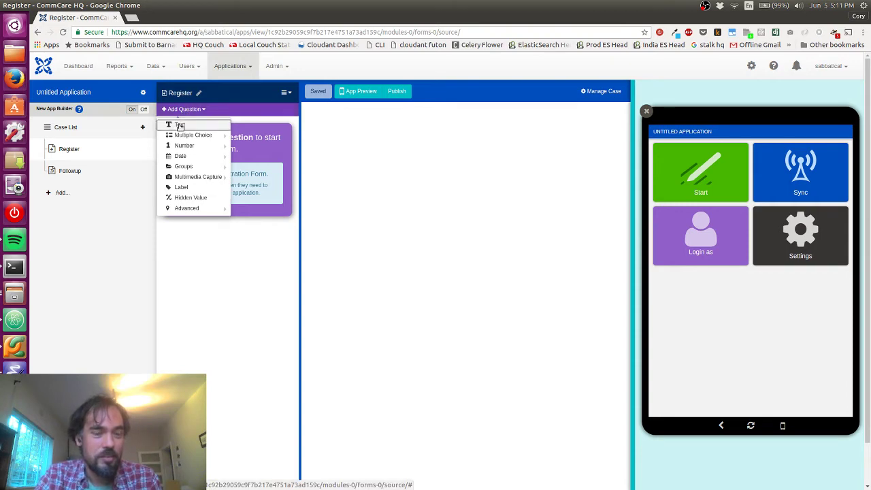
{"action": "left_click", "coordinate": [180, 126]}
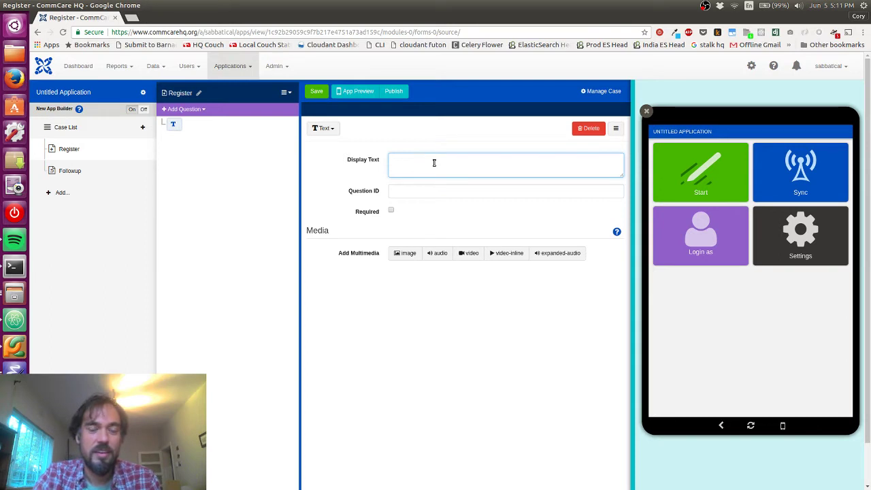
{"action": "type", "text": "Name"}
{"action": "key", "text": "BackSpace"}
{"action": "key", "text": "BackSpace"}
{"action": "key", "text": "BackSpace"}
{"action": "key", "text": "BackSpace"}
{"action": "type", "text": "Act"}
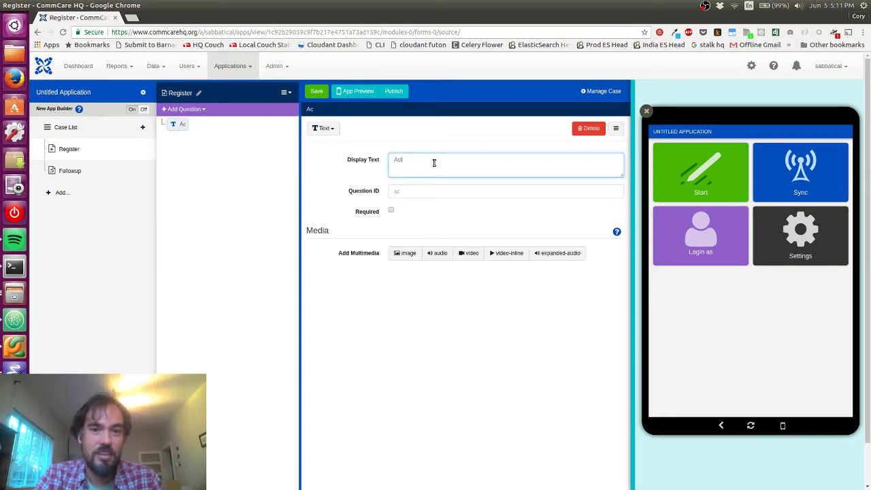
{"action": "type", "text": "ivity Name:"}
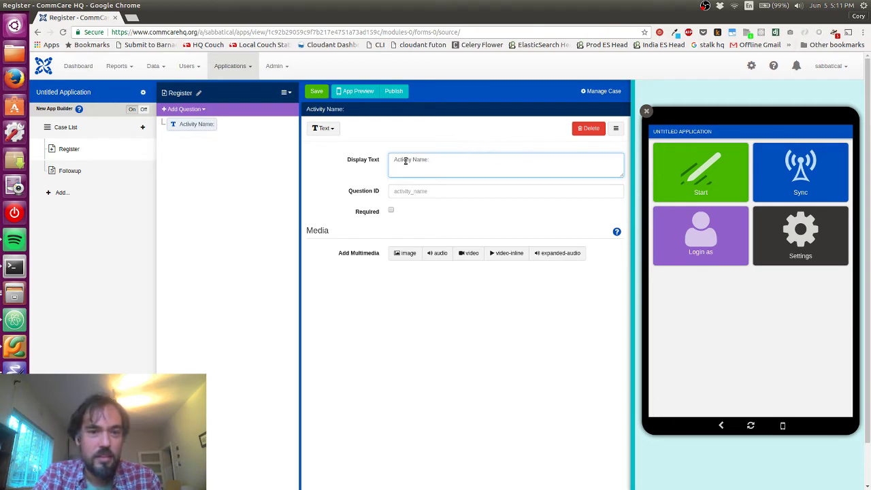
{"action": "left_click", "coordinate": [321, 92]}
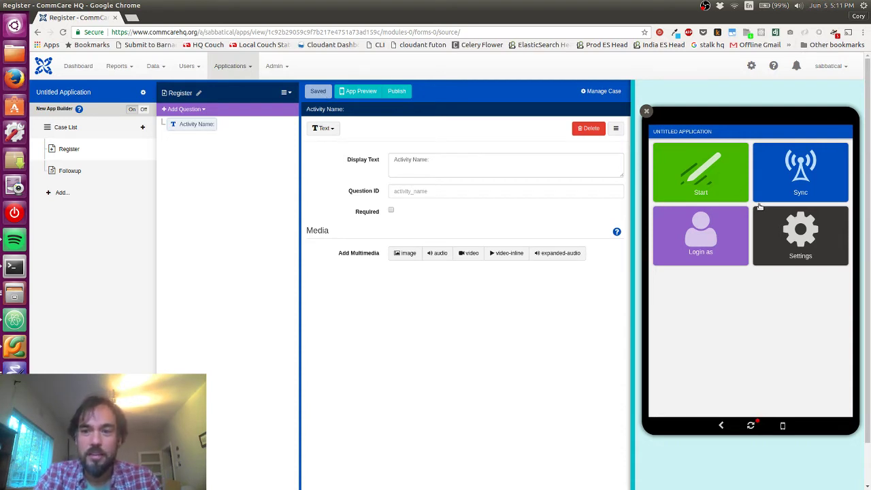
{"action": "left_click", "coordinate": [733, 184]}
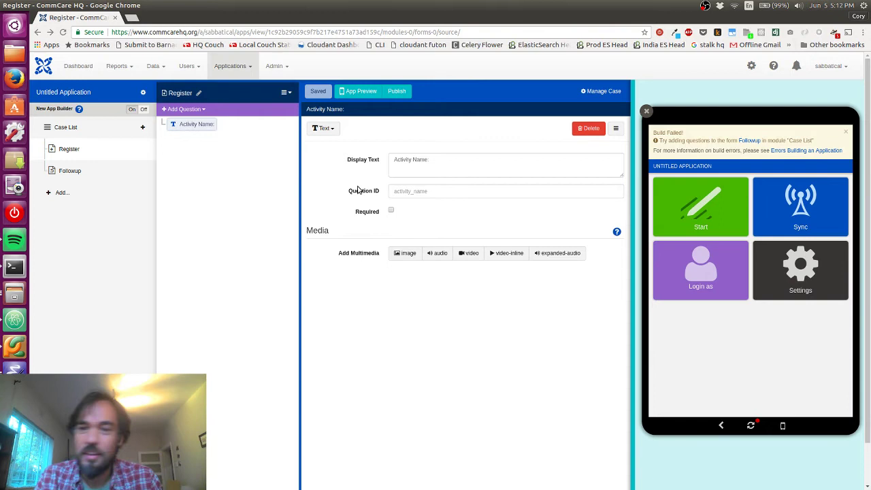
Add a text question labelled 'New Name' to the Followup form
{"action": "left_click", "coordinate": [91, 176]}
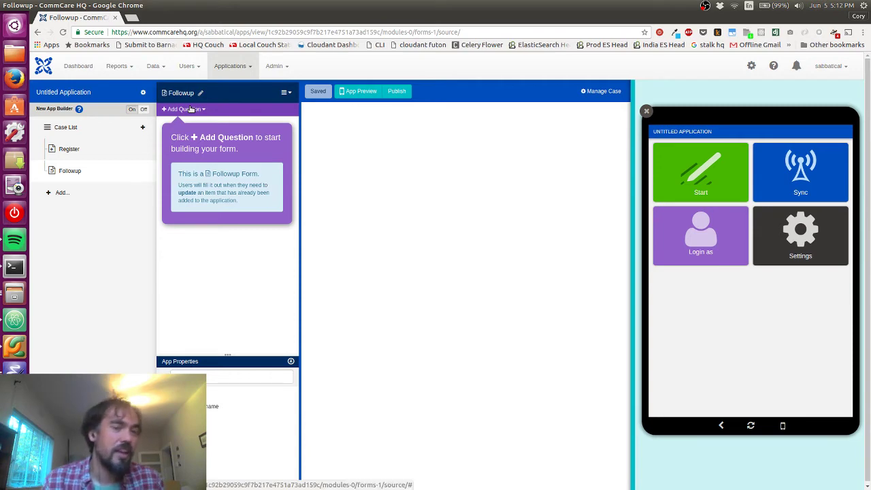
{"action": "left_click", "coordinate": [192, 109]}
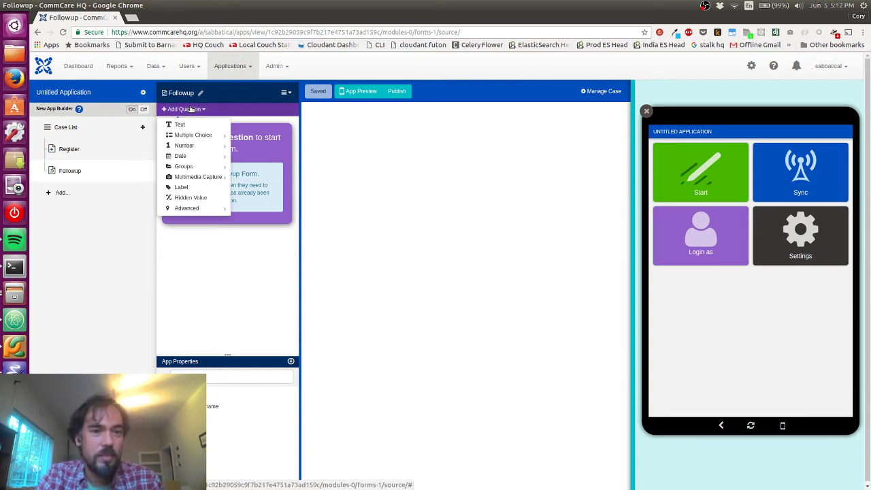
{"action": "left_click", "coordinate": [178, 125]}
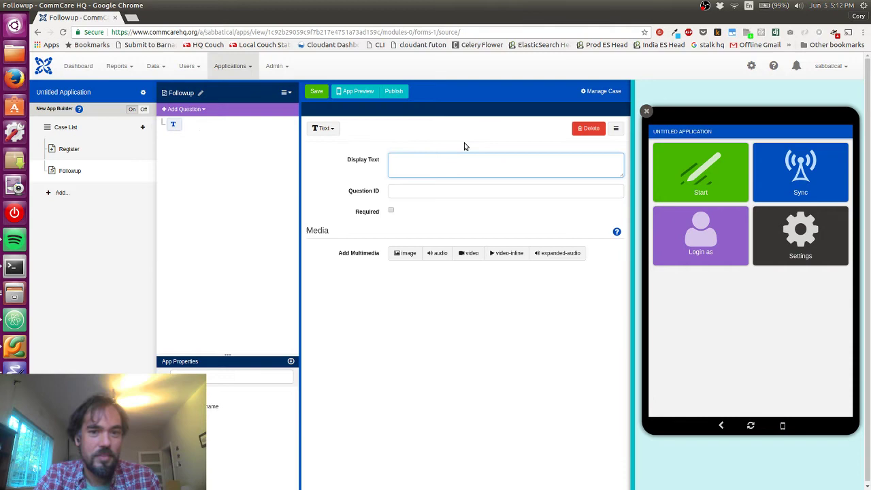
{"action": "type", "text": "Ne"}
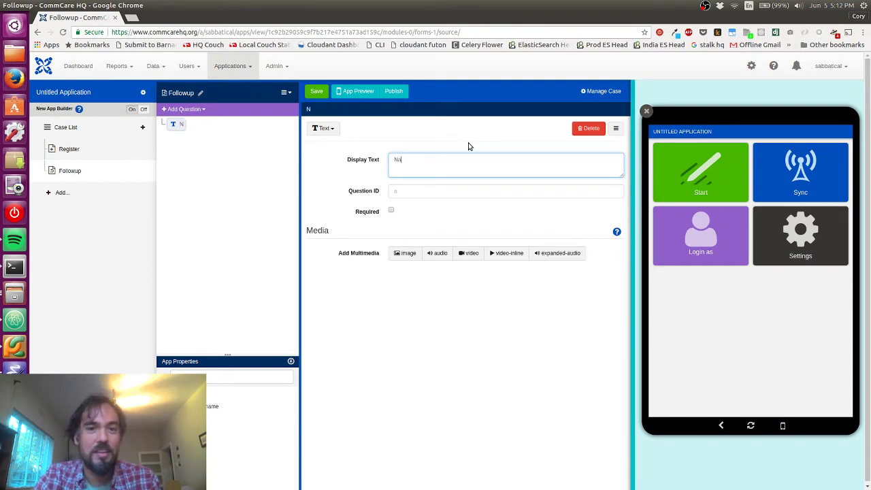
{"action": "type", "text": "w Name:"}
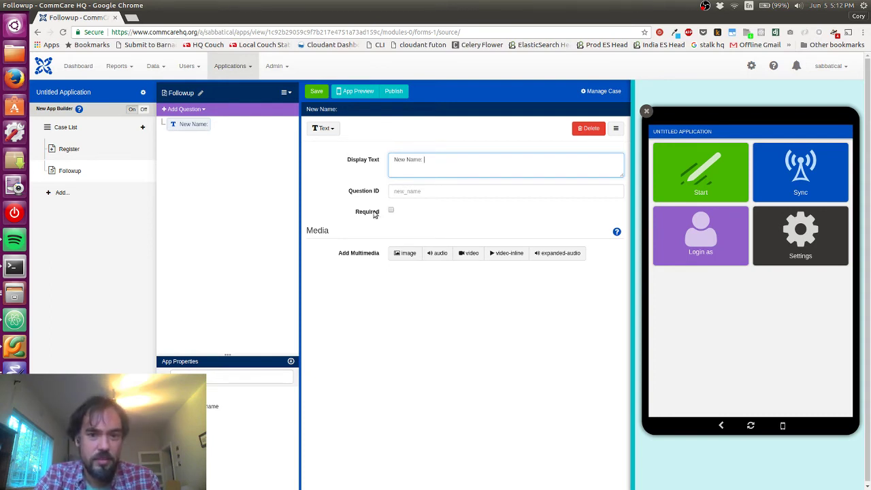
Mark Activity Name as required, then save both the Register and Followup forms
{"action": "middle_click", "coordinate": [86, 151]}
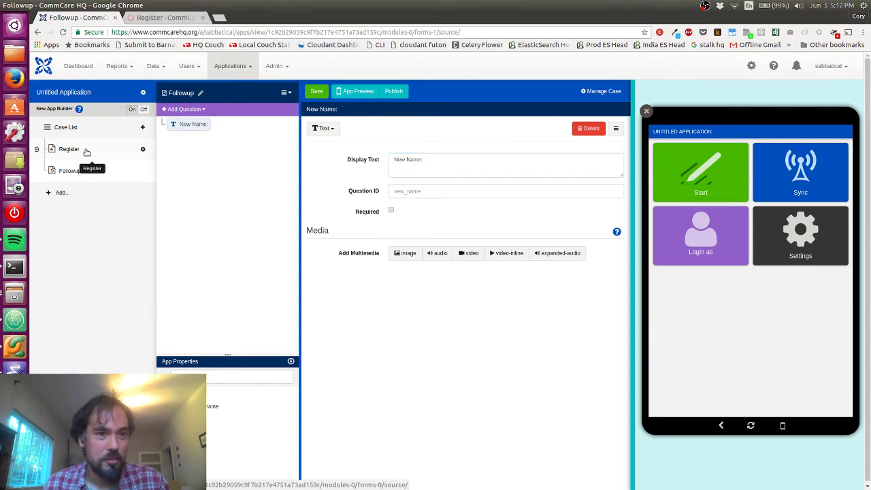
{"action": "key", "text": "ctrl+Tab"}
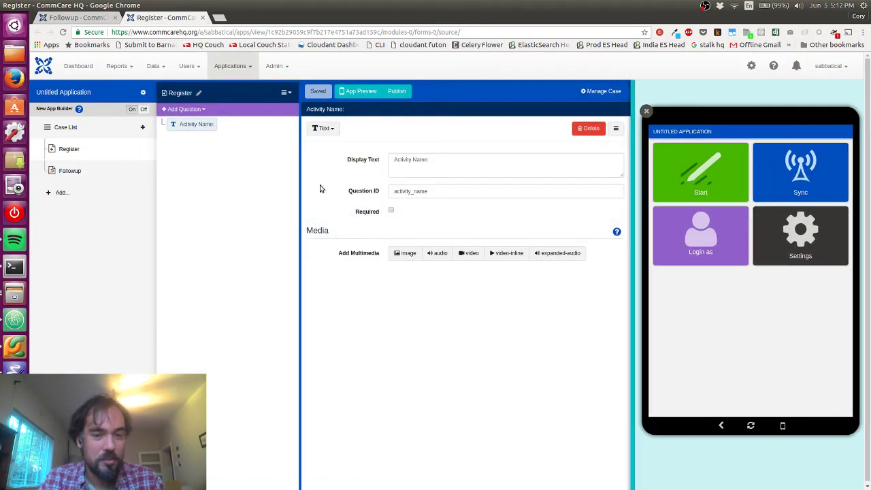
{"action": "left_click", "coordinate": [392, 211]}
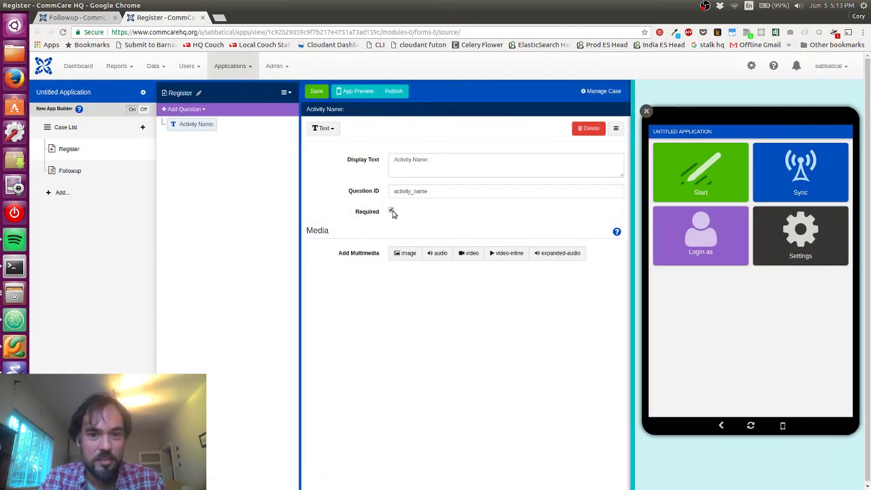
{"action": "left_click", "coordinate": [317, 92]}
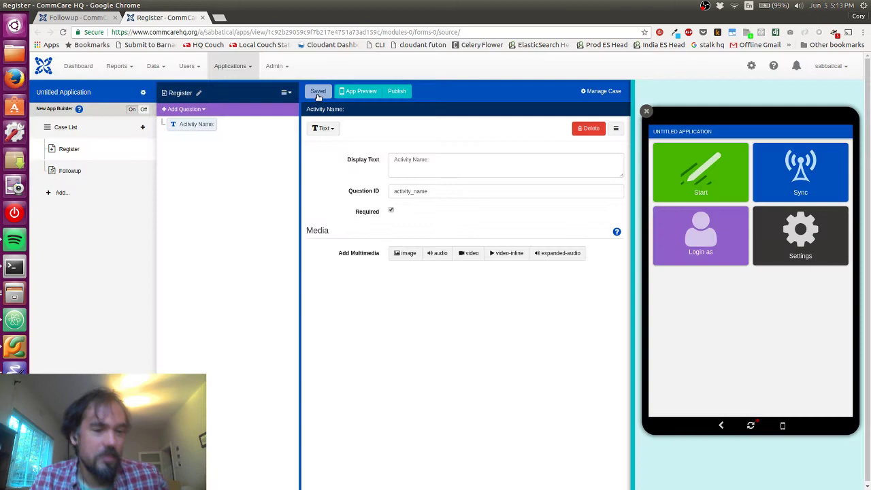
{"action": "key", "text": "ctrl+Page_Up"}
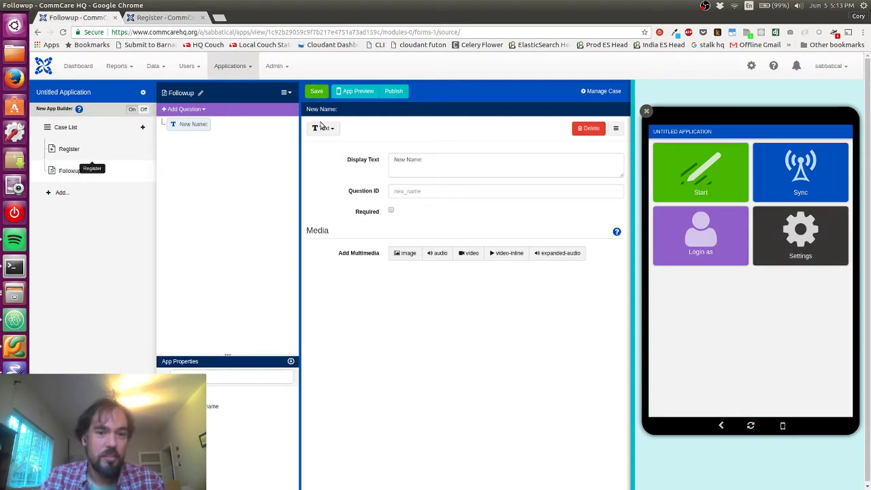
{"action": "left_click", "coordinate": [316, 91]}
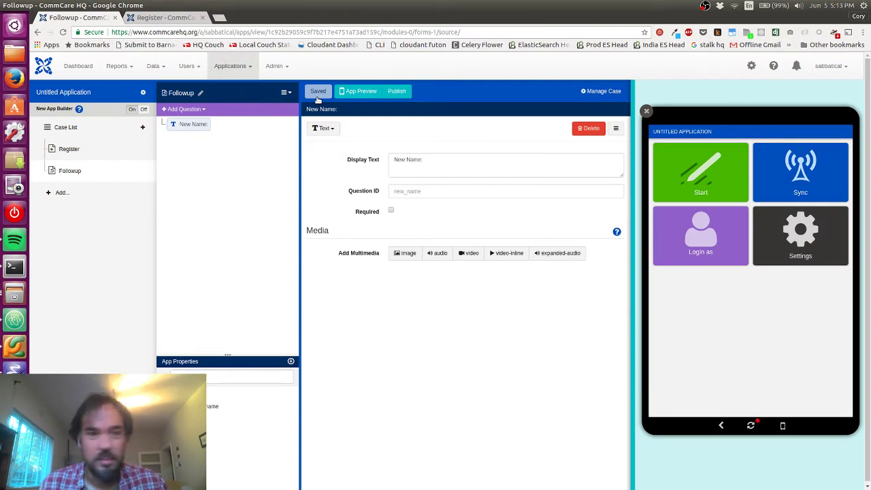
Rename the Followup form to 'Update Activity'
{"action": "left_click", "coordinate": [201, 93]}
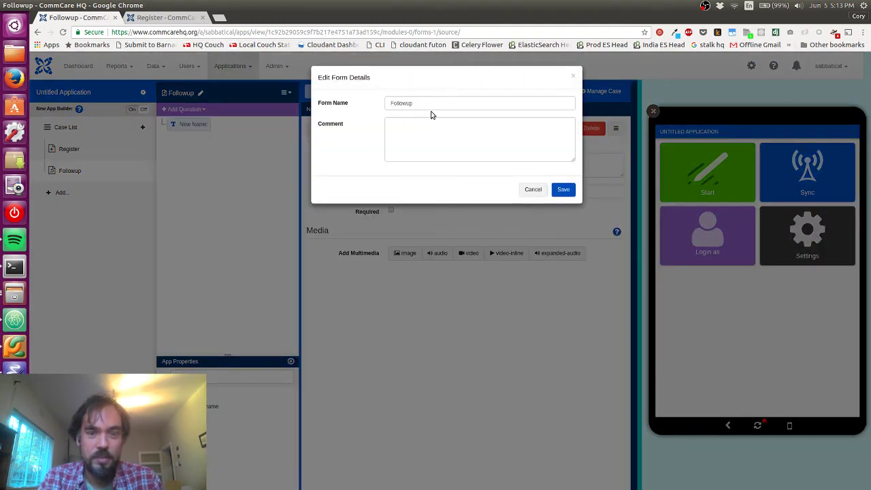
{"action": "double_click", "coordinate": [433, 107]}
{"action": "key", "text": "ctrl+s"}
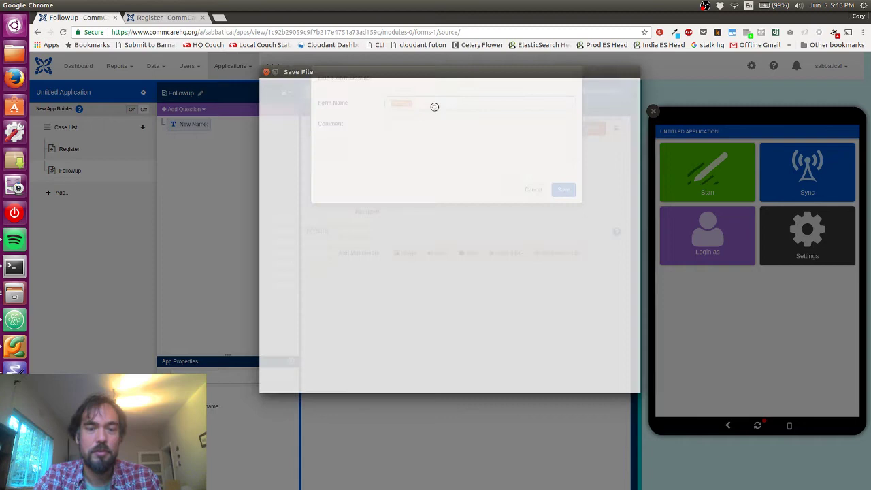
{"action": "key", "text": "Escape"}
{"action": "type", "text": "Upd"}
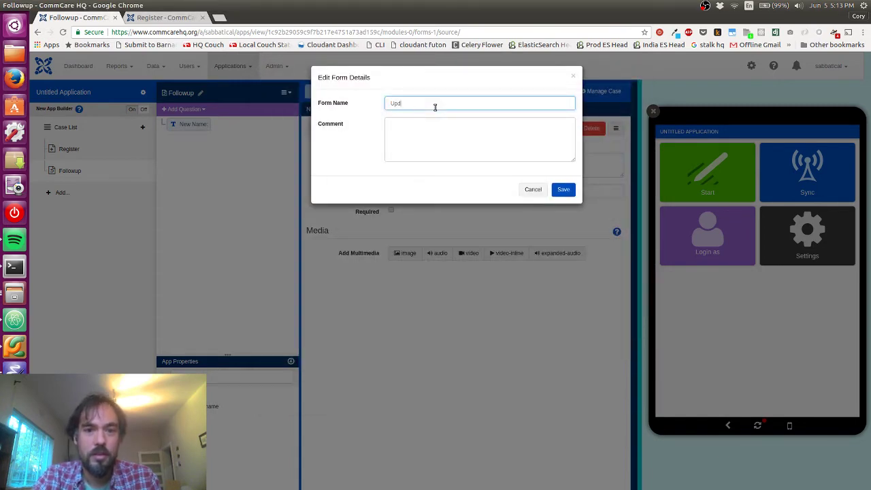
{"action": "type", "text": "ate Activity"}
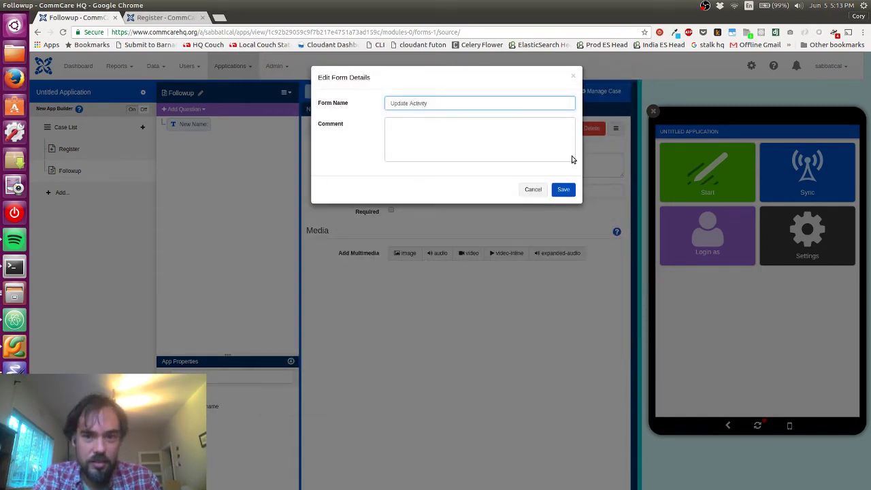
{"action": "left_click", "coordinate": [562, 189]}
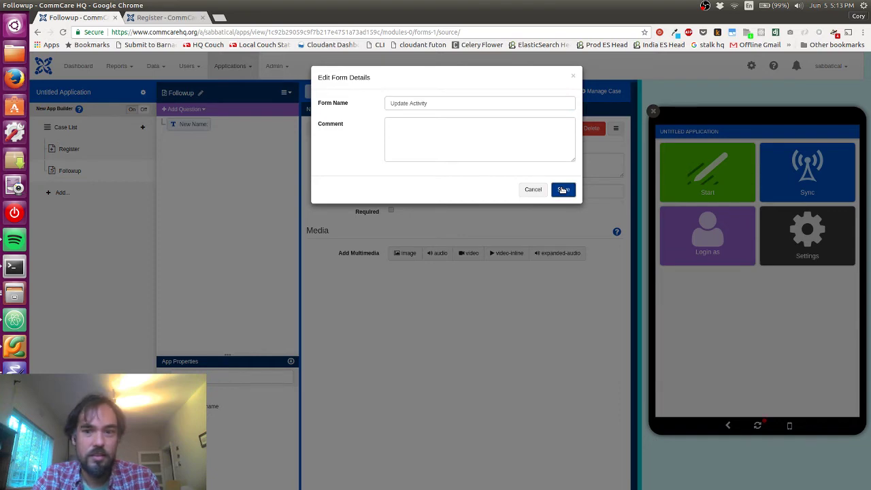
Rename the Register form to 'New Activity' and go to its Manage Case settings
{"action": "key", "text": "ctrl+Tab"}
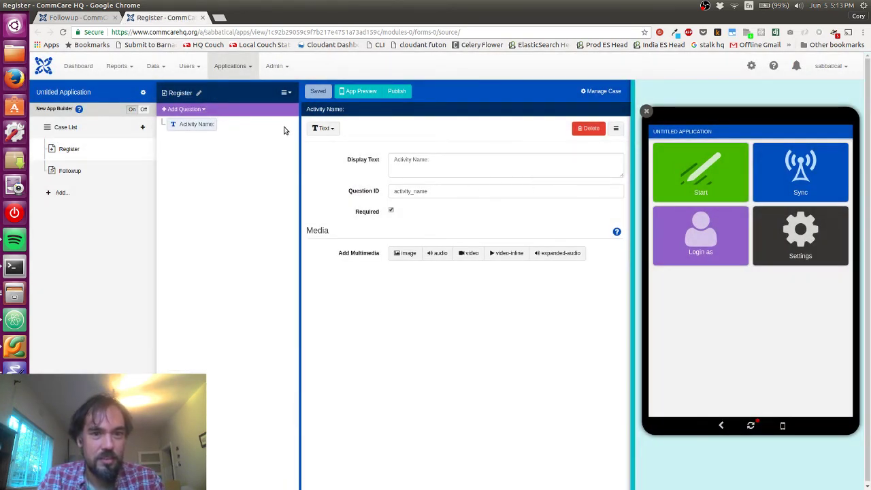
{"action": "left_click", "coordinate": [199, 93]}
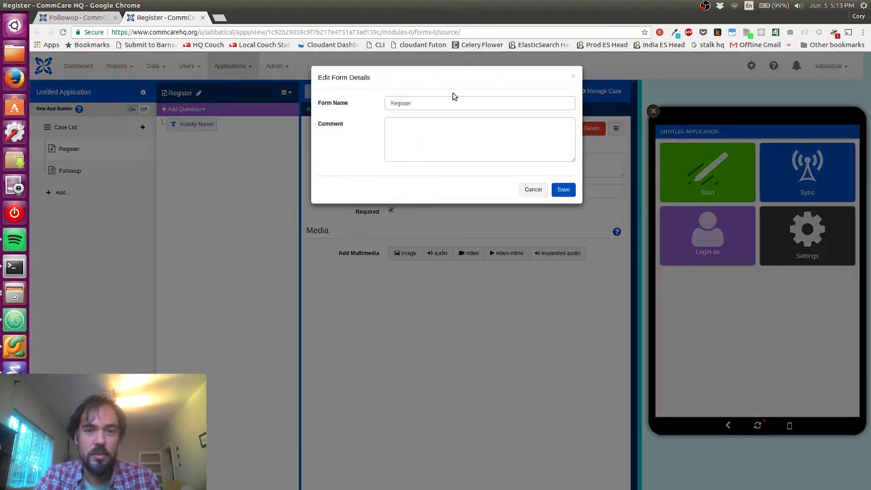
{"action": "double_click", "coordinate": [455, 99]}
{"action": "type", "text": "Create A"}
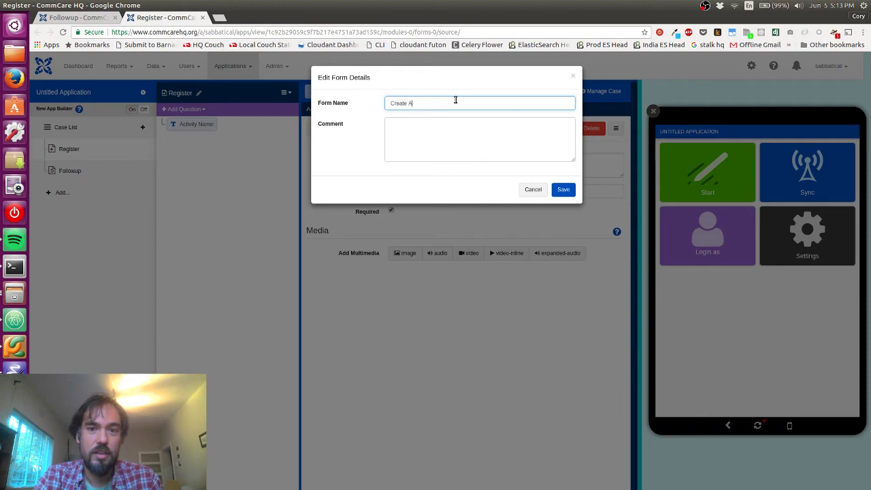
{"action": "key", "text": "ctrl+a"}
{"action": "type", "text": "New"}
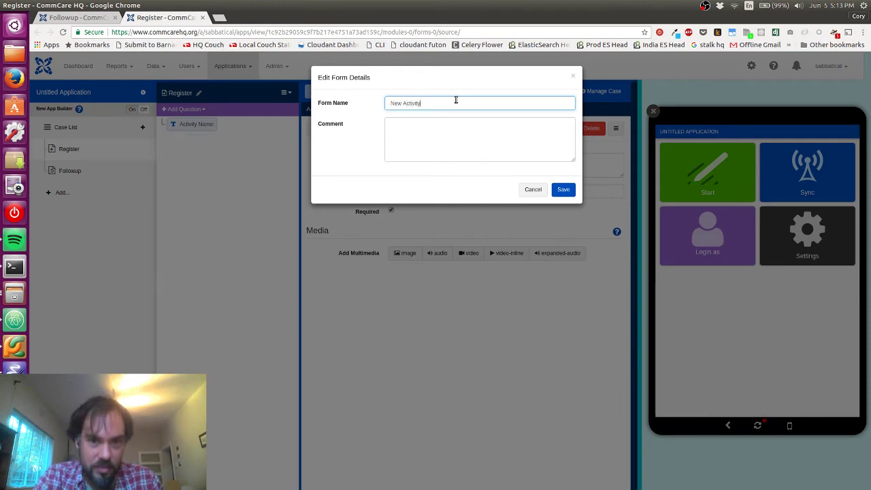
{"action": "type", "text": " Activity"}
{"action": "left_click", "coordinate": [565, 191]}
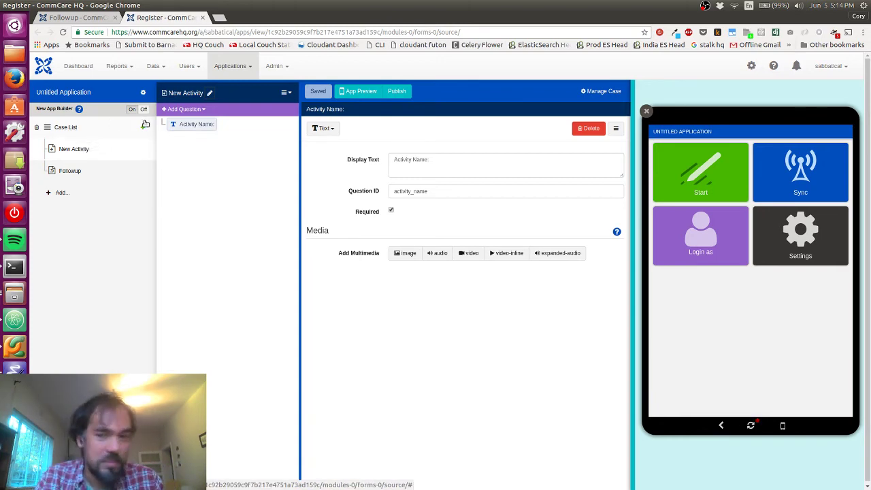
{"action": "left_click", "coordinate": [594, 93]}
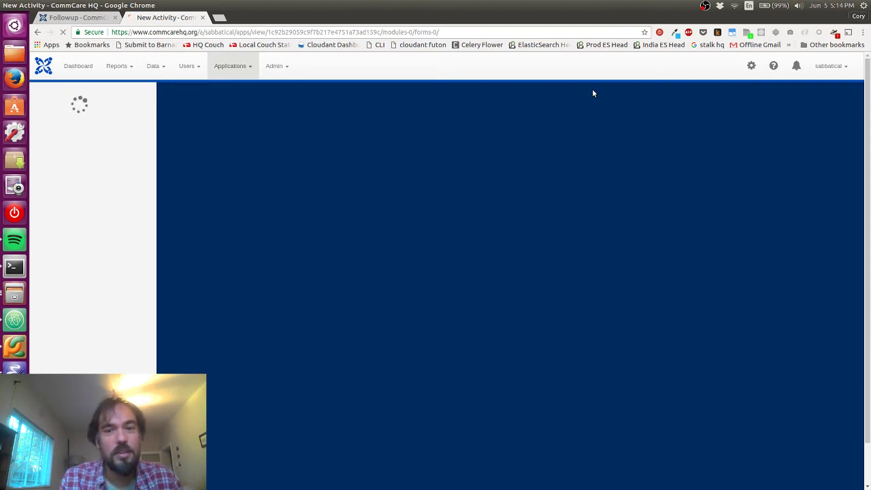
Move the New Activity tab first and review its case settings: new case, Activity Name saved as name
{"action": "key", "text": "ctrl+shift+Page_Up"}
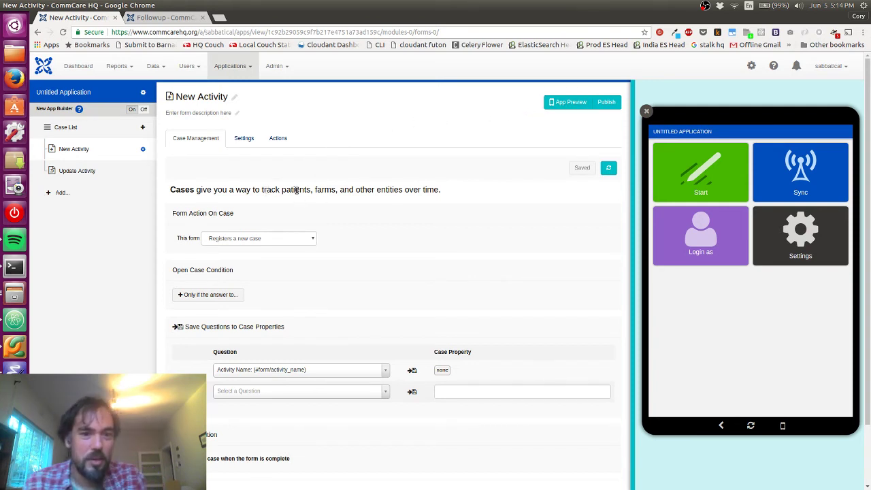
{"action": "double_click", "coordinate": [381, 189]}
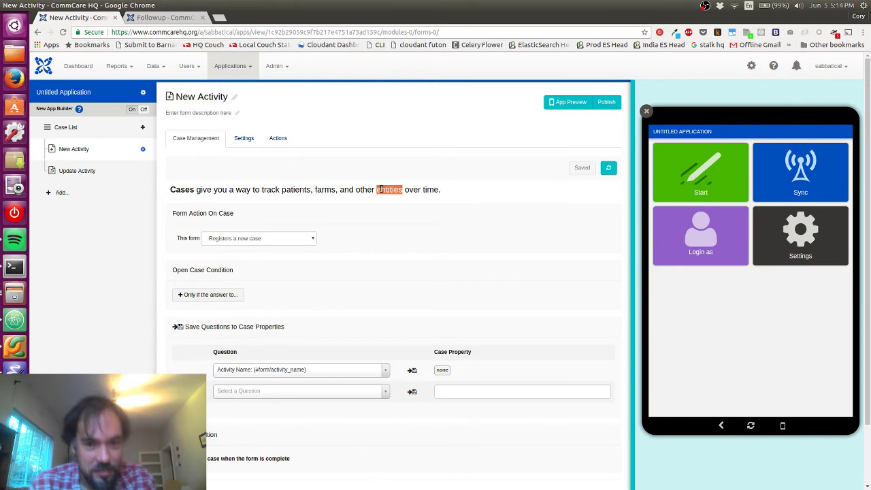
{"action": "left_click", "coordinate": [381, 189]}
{"action": "scroll", "coordinate": [381, 189], "scroll_direction": "down", "scroll_amount": 2}
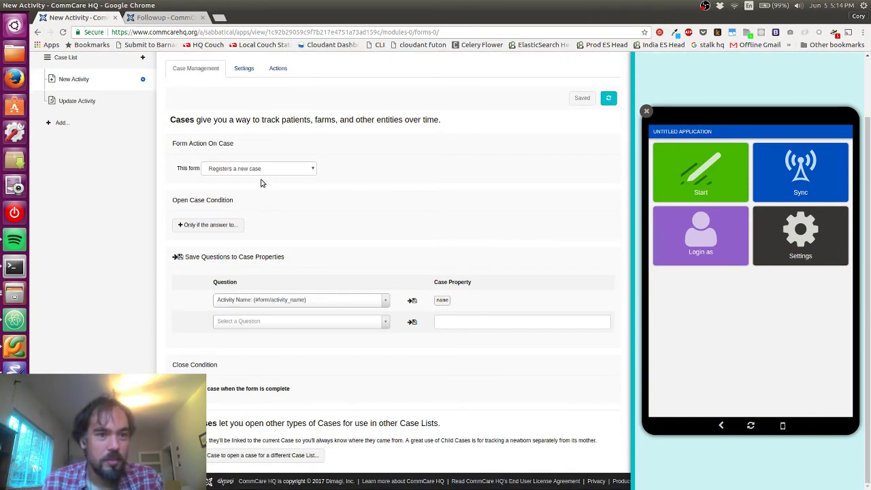
{"action": "scroll", "coordinate": [260, 182], "scroll_direction": "up", "scroll_amount": 2}
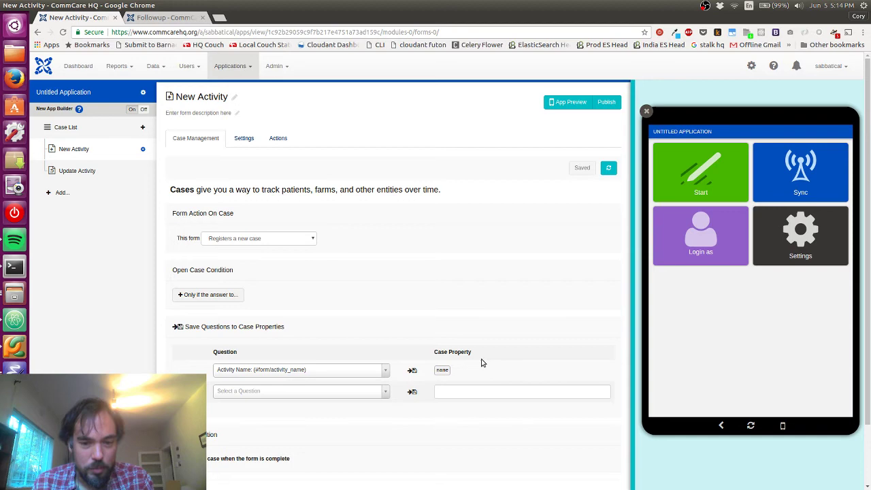
{"action": "scroll", "coordinate": [481, 363], "scroll_direction": "down", "scroll_amount": 2}
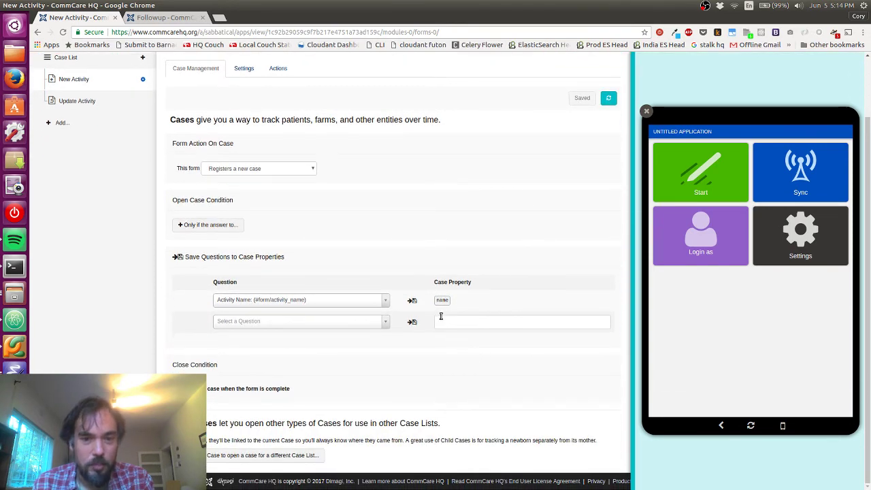
{"action": "scroll", "coordinate": [442, 317], "scroll_direction": "up", "scroll_amount": 2}
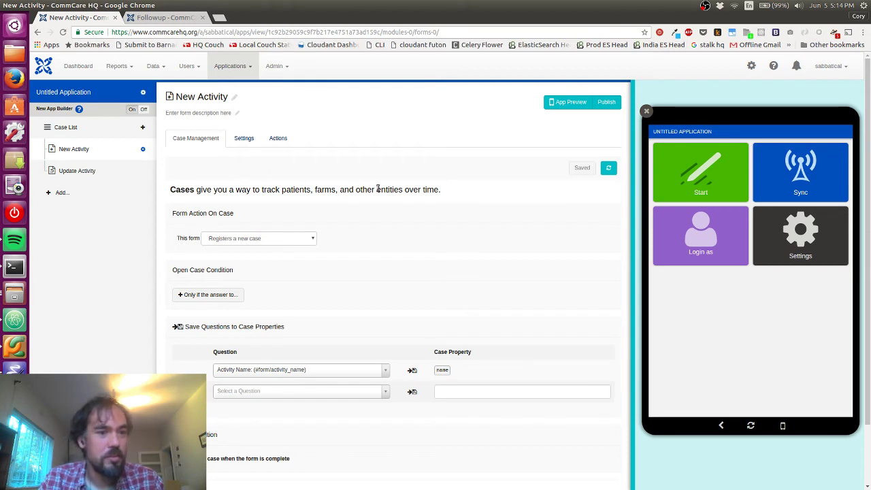
In the preview, submit a New Activity form for 'Running' and find it under Update Activity
{"action": "left_click", "coordinate": [713, 174]}
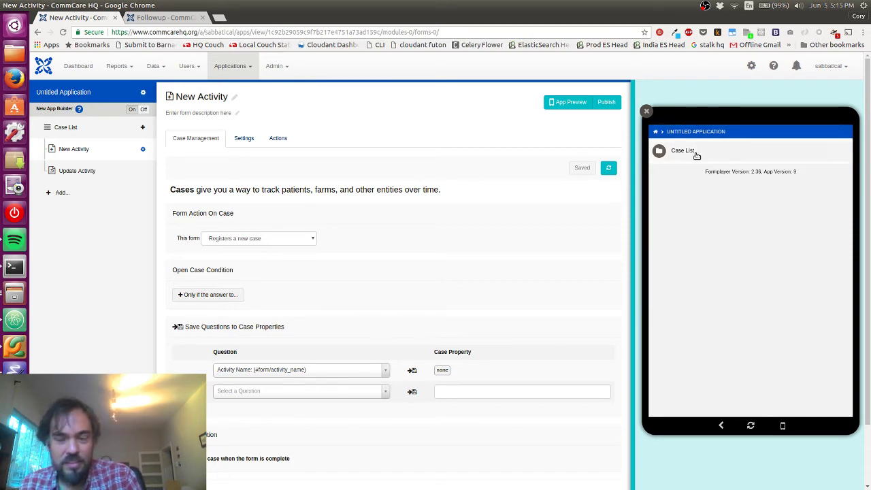
{"action": "left_click", "coordinate": [696, 155]}
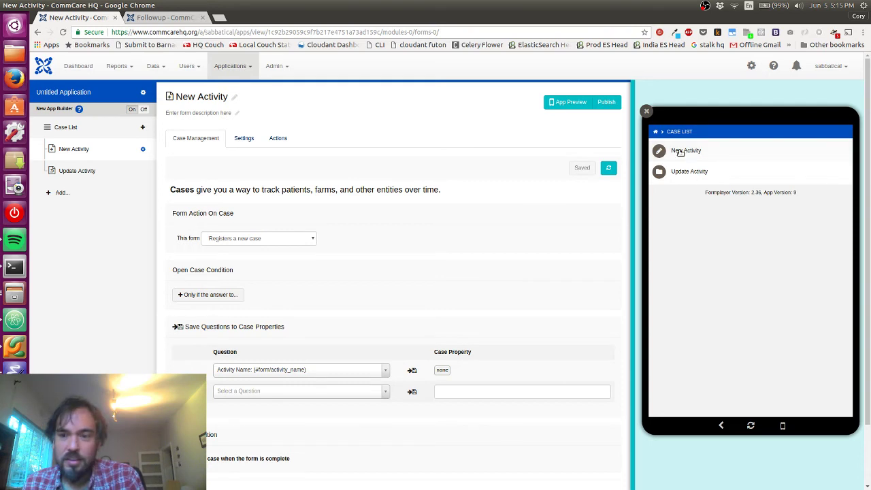
{"action": "left_click", "coordinate": [683, 154]}
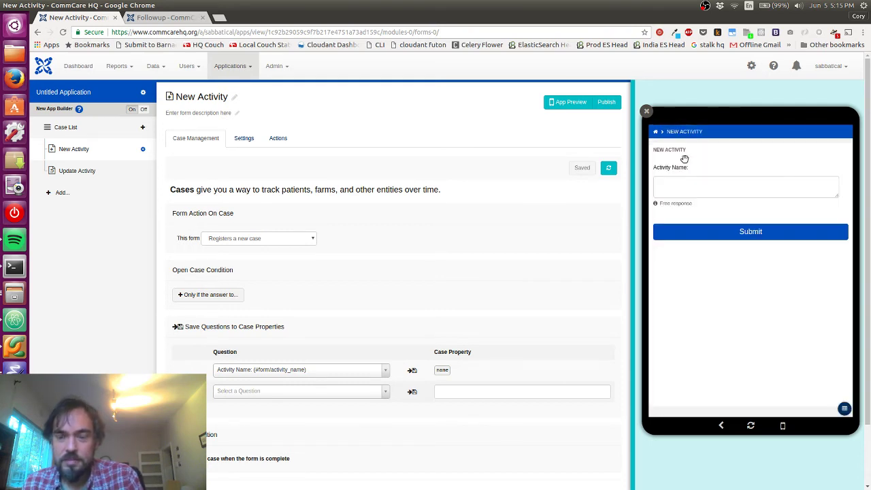
{"action": "left_click", "coordinate": [691, 181]}
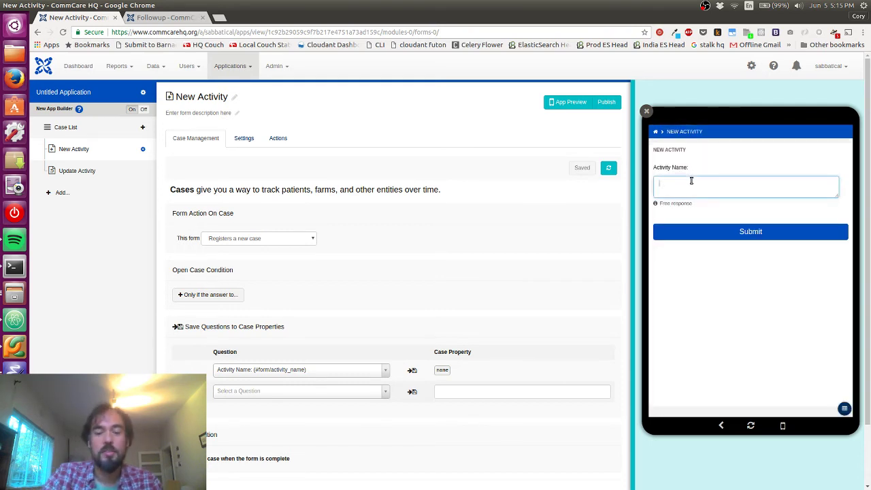
{"action": "left_click", "coordinate": [726, 230]}
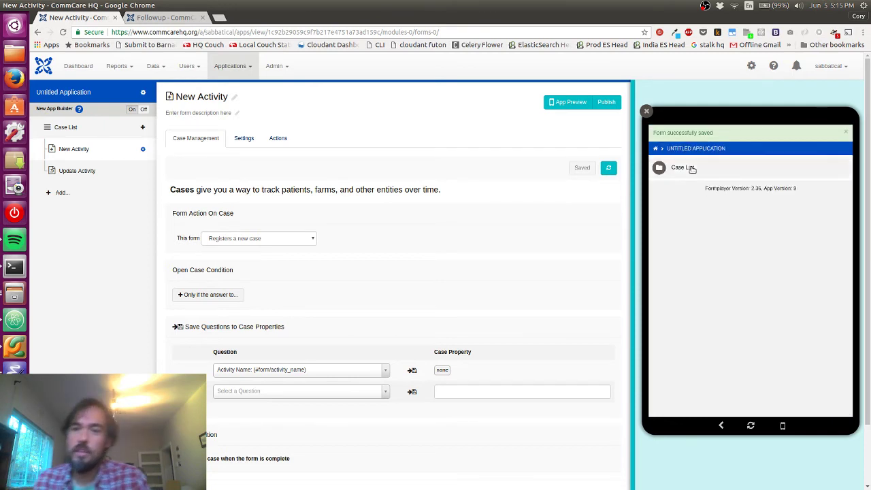
{"action": "left_click", "coordinate": [683, 167]}
{"action": "left_click", "coordinate": [692, 187]}
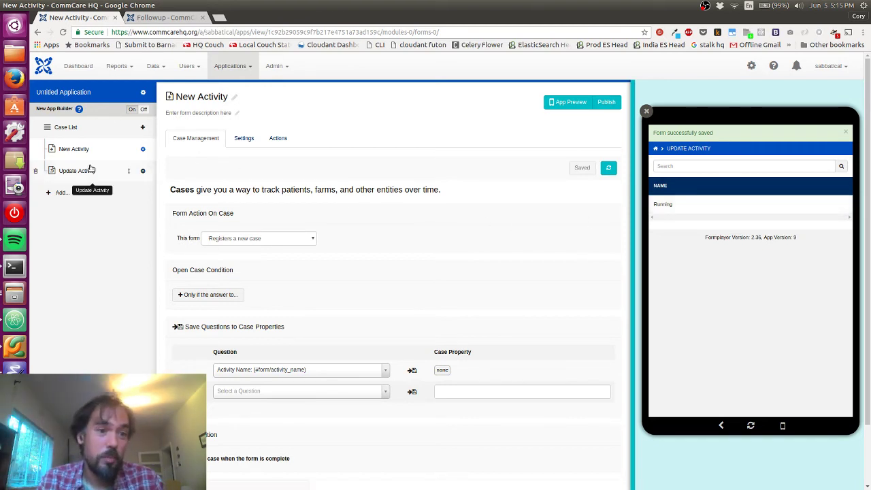
Open the Update Activity form's case management settings
{"action": "key", "text": "ctrl+Tab"}
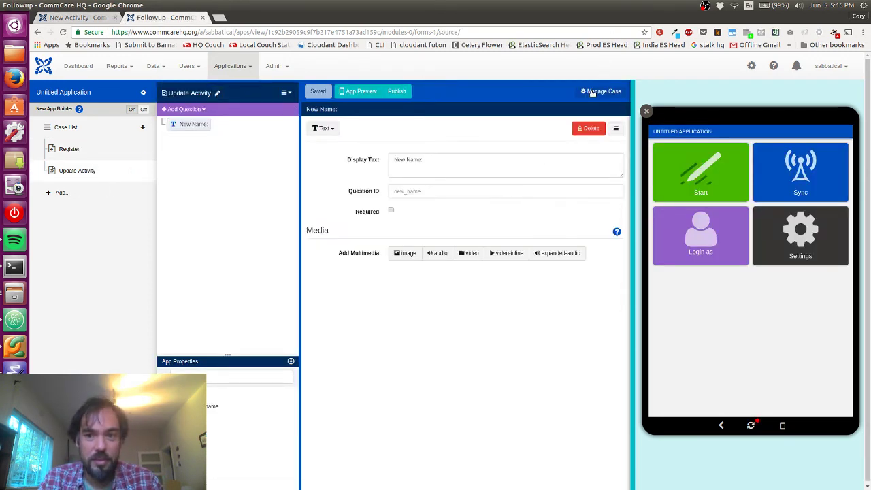
{"action": "left_click", "coordinate": [591, 93]}
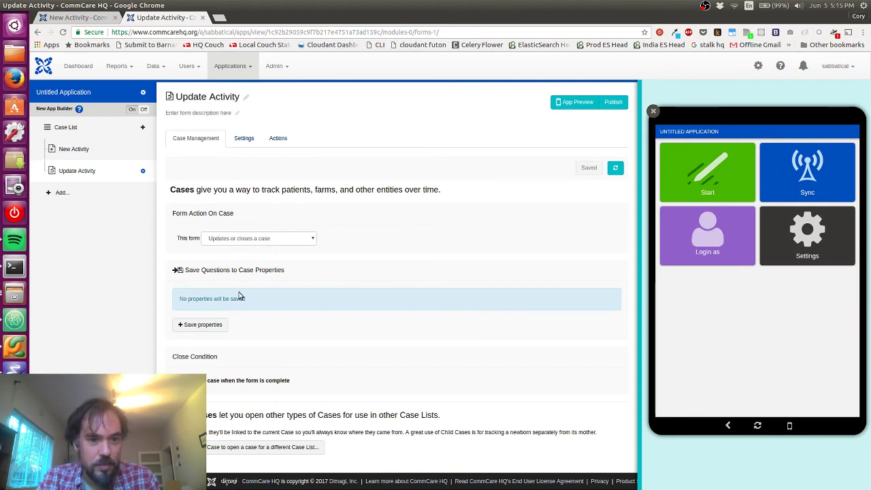
{"action": "triple_click", "coordinate": [210, 270]}
{"action": "left_click", "coordinate": [210, 270]}
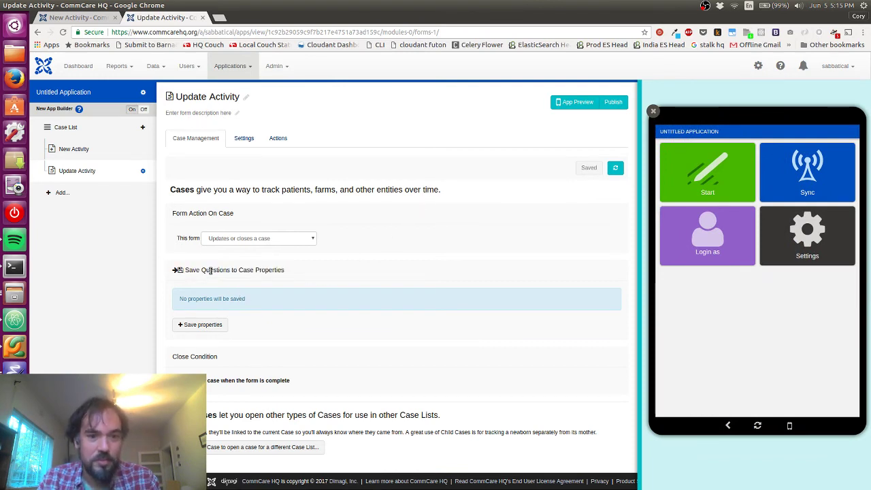
{"action": "double_click", "coordinate": [210, 270]}
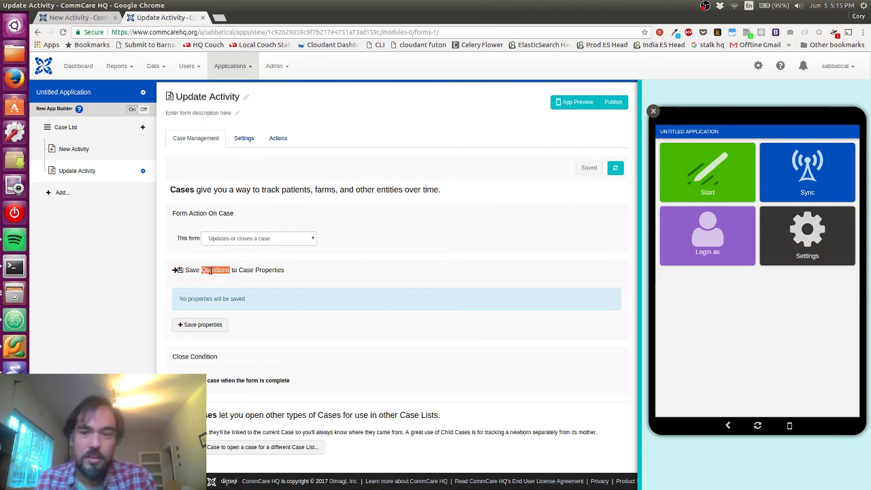
Map the New Name question to the case property 'name' and save
{"action": "left_click", "coordinate": [197, 325]}
{"action": "left_click", "coordinate": [267, 318]}
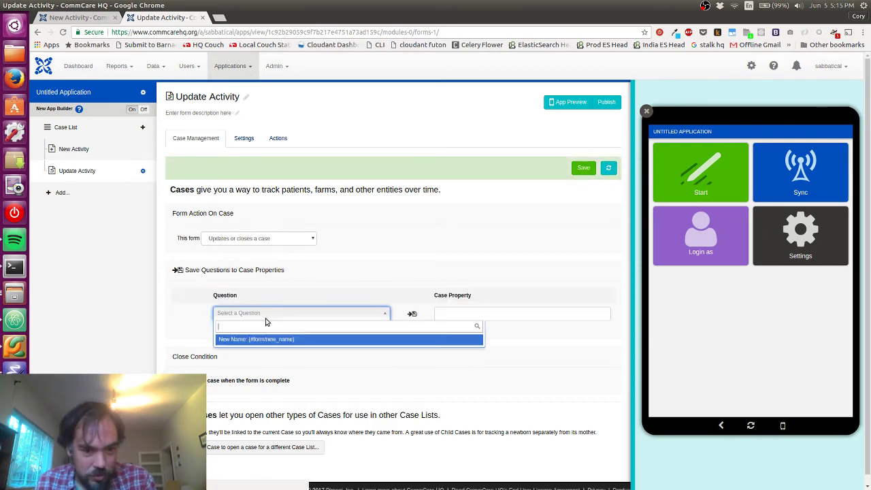
{"action": "left_click", "coordinate": [261, 339]}
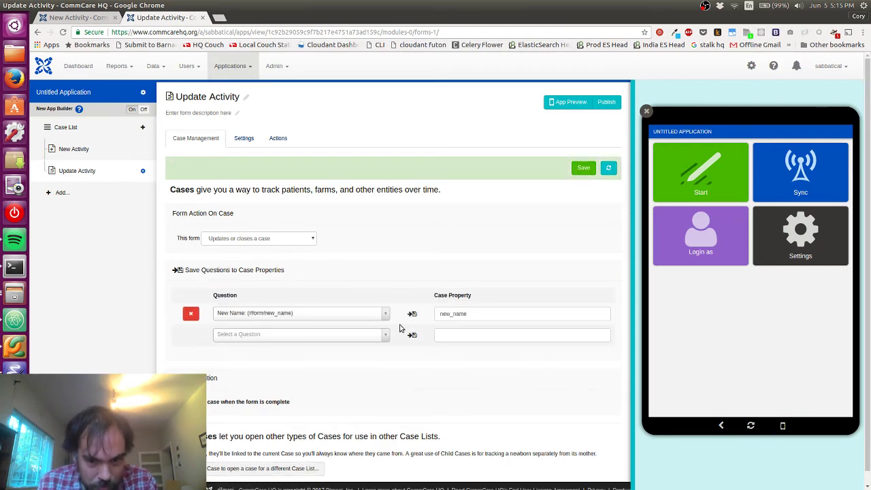
{"action": "left_click", "coordinate": [477, 313]}
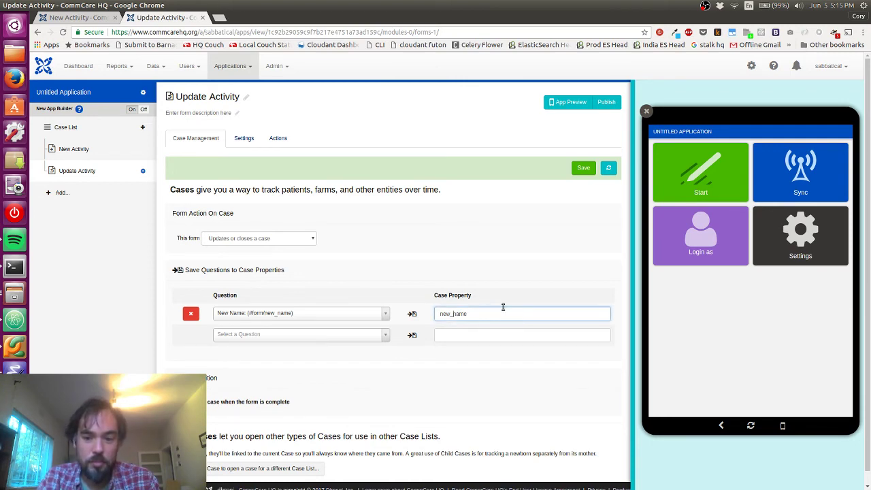
{"action": "key", "text": "shift+Home"}
{"action": "key", "text": "BackSpace"}
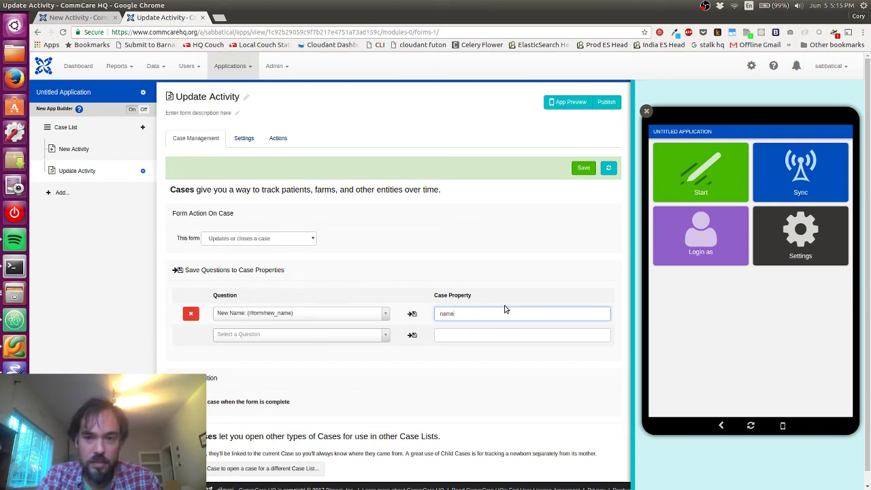
{"action": "left_click", "coordinate": [582, 168]}
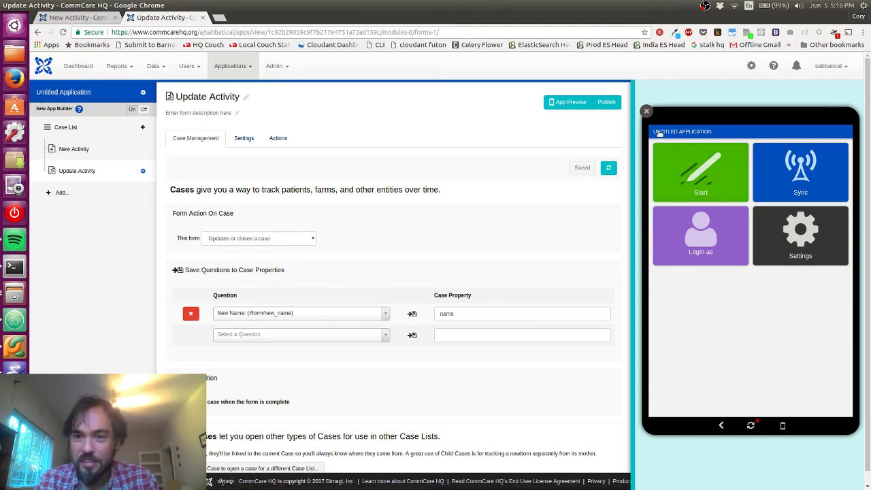
Open the Case List module and the application overview in separate browser tabs
{"action": "left_click", "coordinate": [685, 168]}
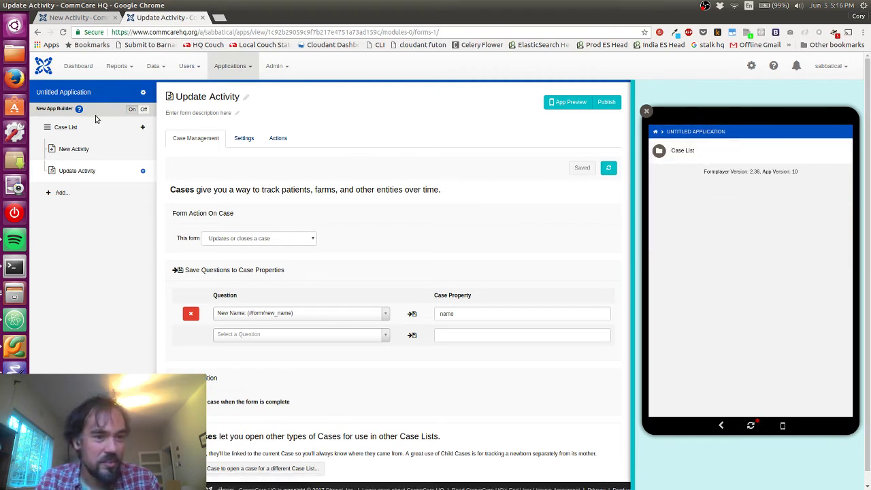
{"action": "middle_click", "coordinate": [62, 129]}
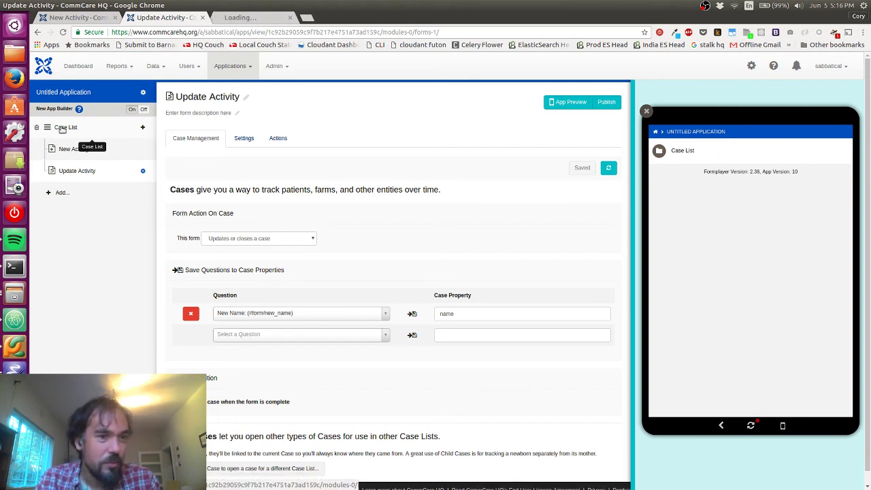
{"action": "middle_click", "coordinate": [59, 92]}
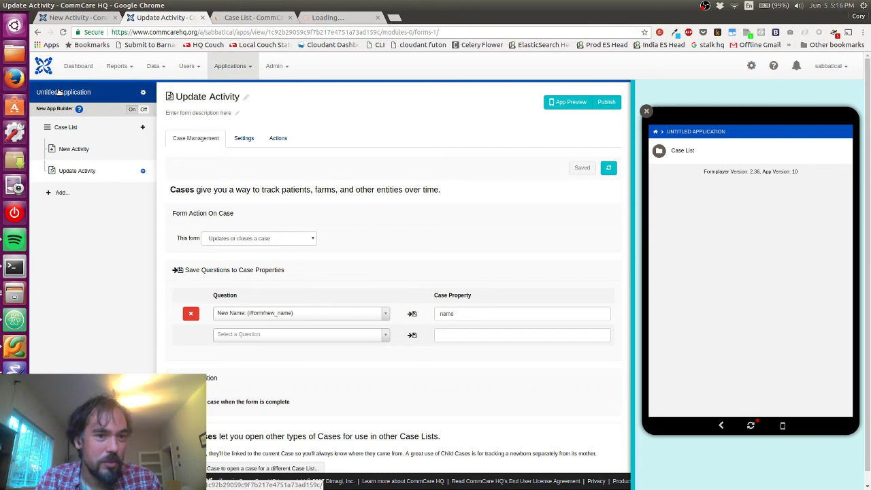
{"action": "key", "text": "ctrl+Tab"}
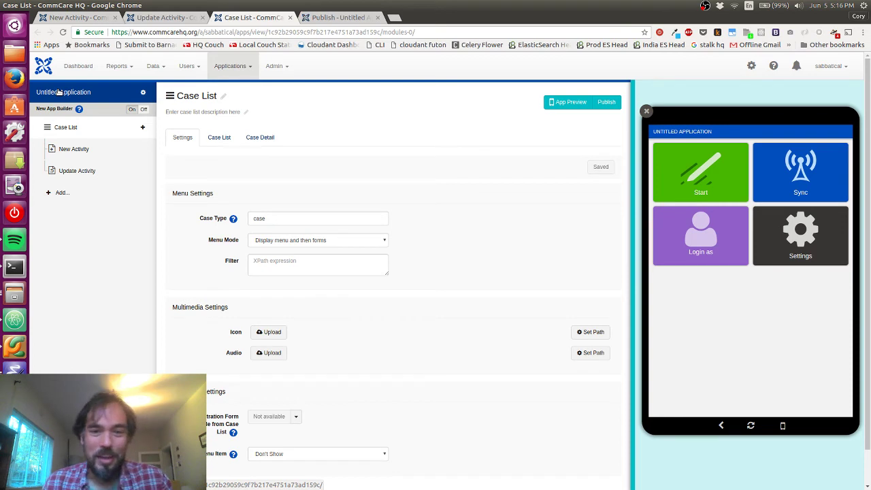
Rename the Case List menu to 'Manage Activities' and save the name
{"action": "left_click", "coordinate": [223, 96]}
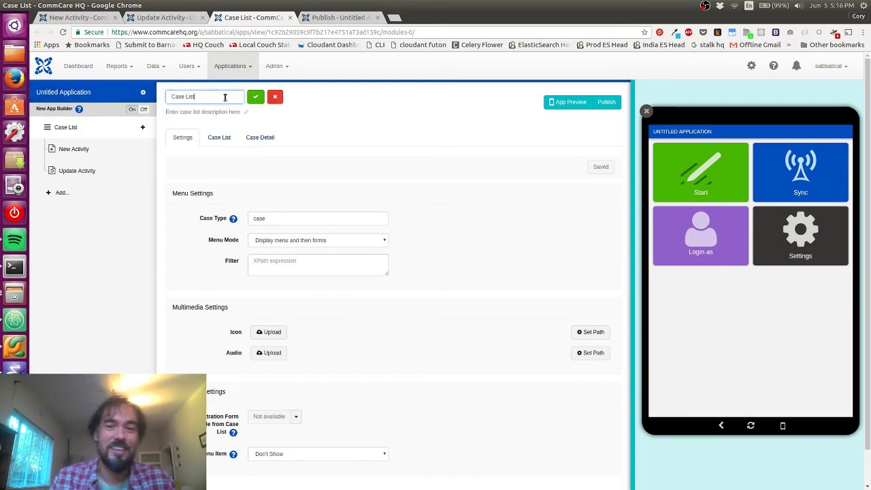
{"action": "key", "text": "ctrl+a"}
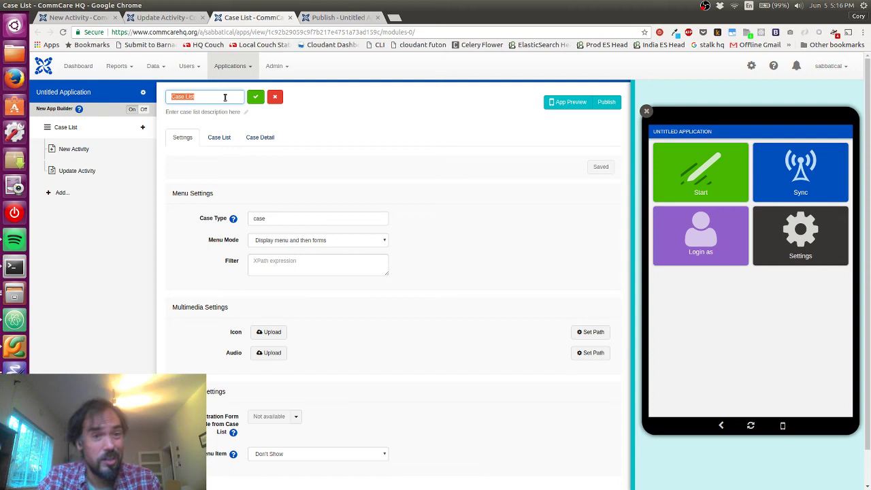
{"action": "type", "text": "Mna"}
{"action": "key", "text": "BackSpace"}
{"action": "type", "text": "anage"}
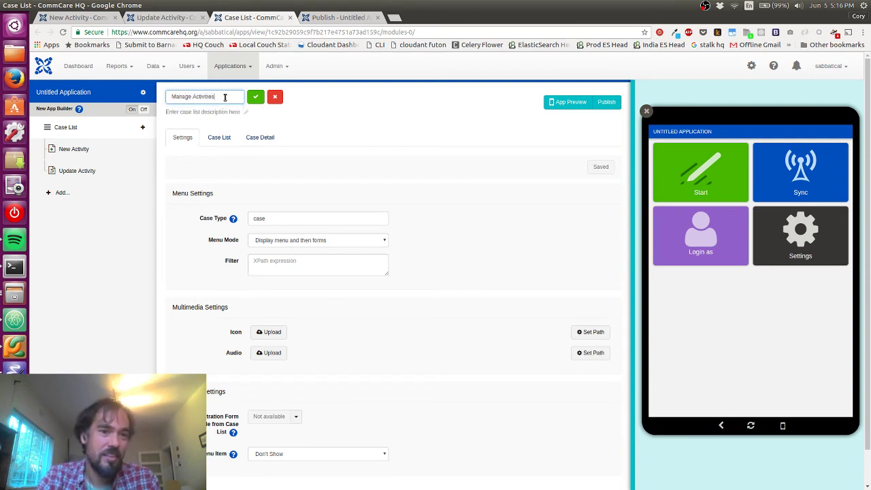
{"action": "type", "text": " Activities"}
{"action": "left_click", "coordinate": [255, 97]}
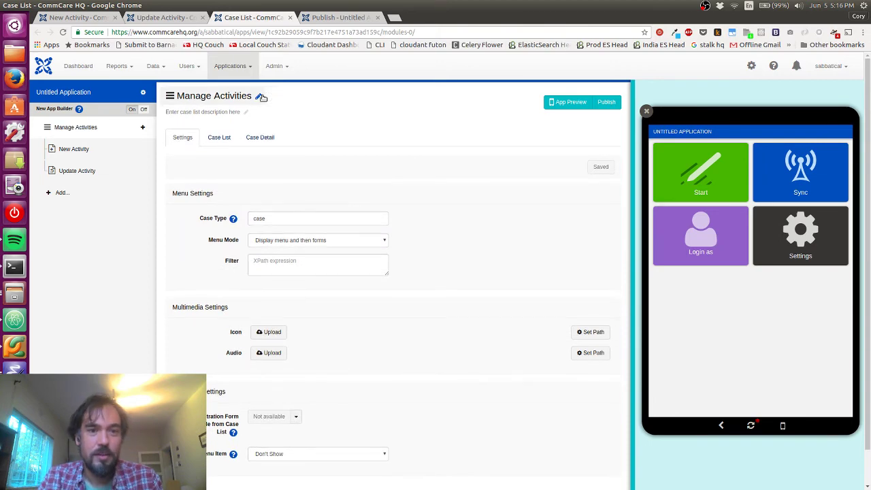
{"action": "key", "text": "ctrl+Tab"}
Retitle 'Untitled Application' with the owner's name plus 'Sabbatical'
{"action": "left_click", "coordinate": [218, 97]}
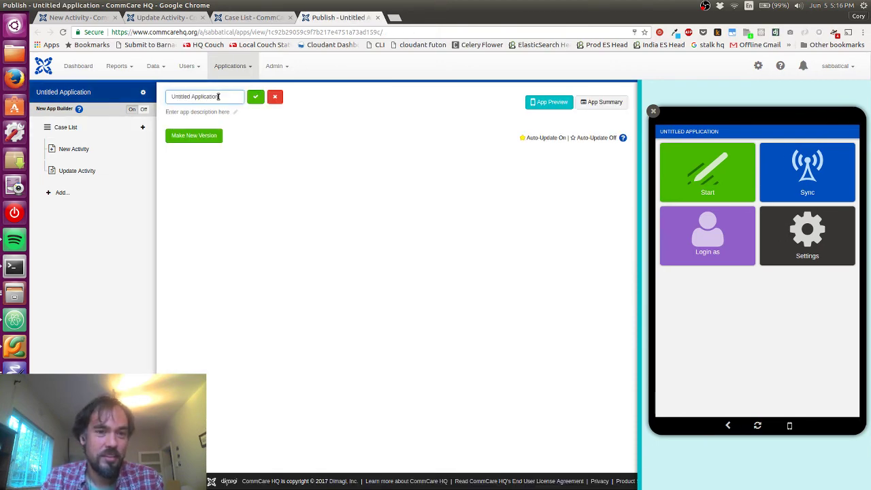
{"action": "triple_click", "coordinate": [219, 97]}
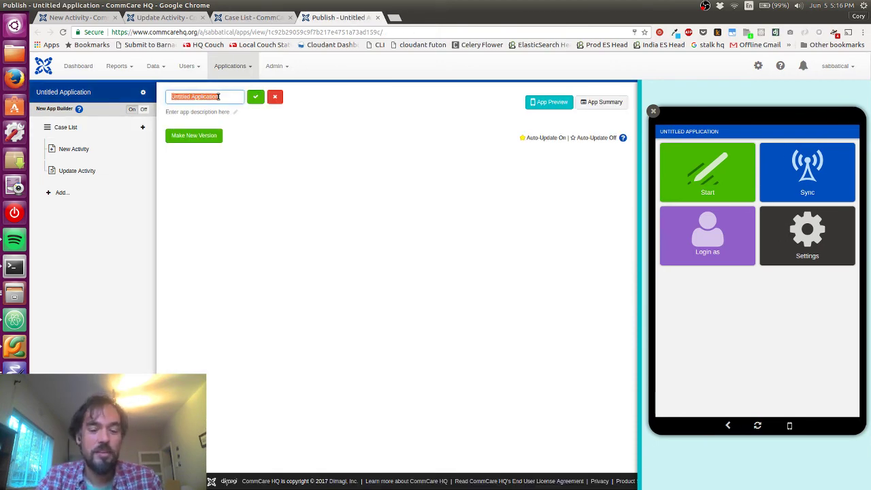
{"action": "type", "text": "Cory's Sabbatical"}
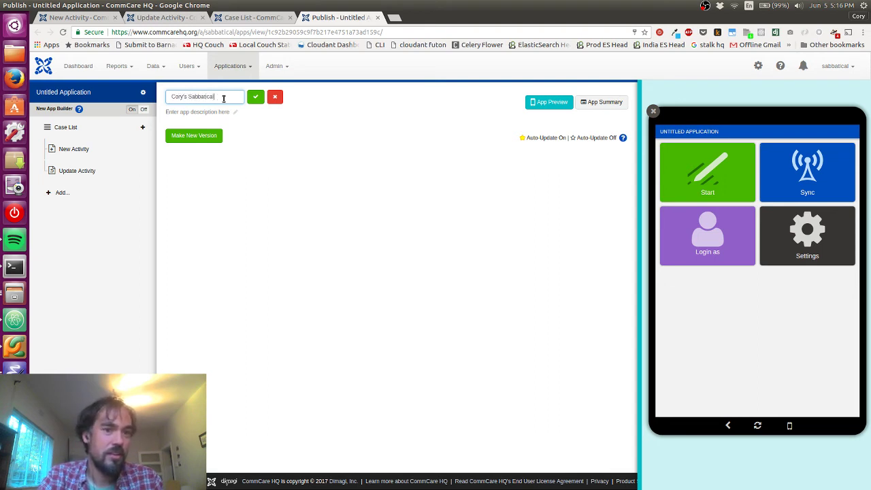
{"action": "left_click", "coordinate": [253, 98]}
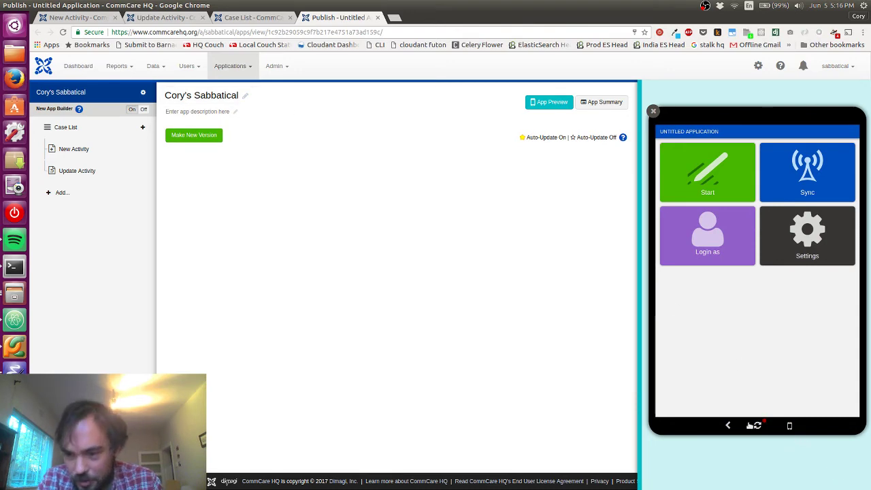
Refresh the phone preview, start the app, and enter the Manage Activities menu
{"action": "left_click", "coordinate": [751, 424]}
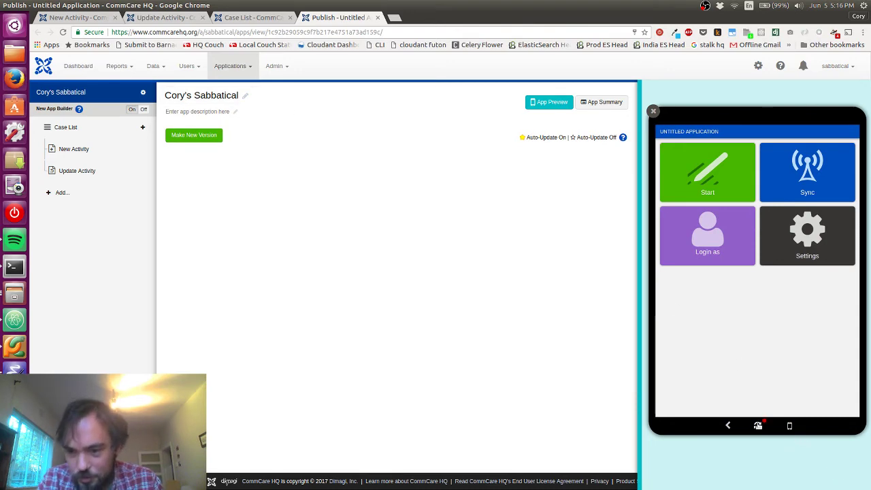
{"action": "left_click", "coordinate": [709, 192]}
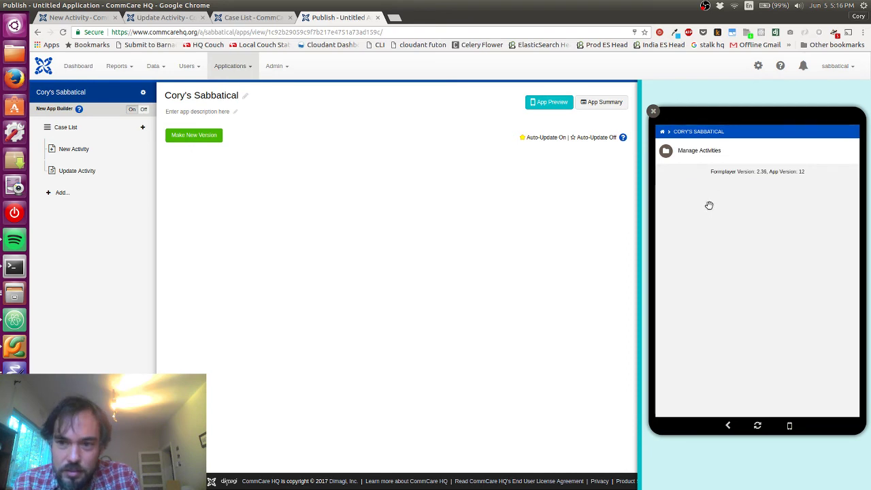
{"action": "left_click", "coordinate": [706, 152]}
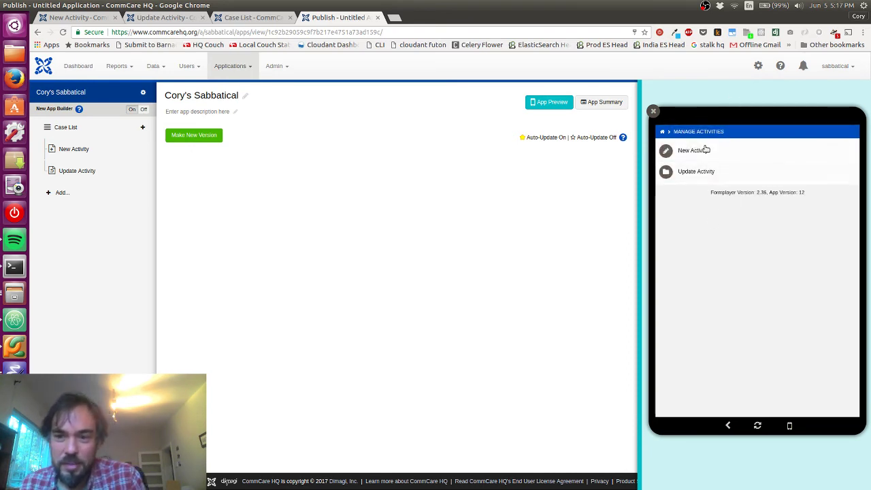
Through the preview's Update Activity form, rename the Running case to 'Sur'
{"action": "left_click", "coordinate": [696, 170]}
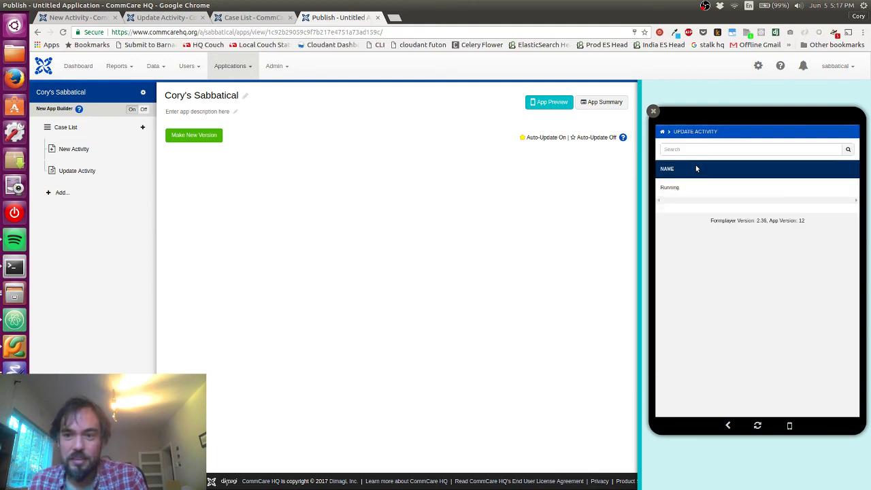
{"action": "left_click", "coordinate": [694, 185]}
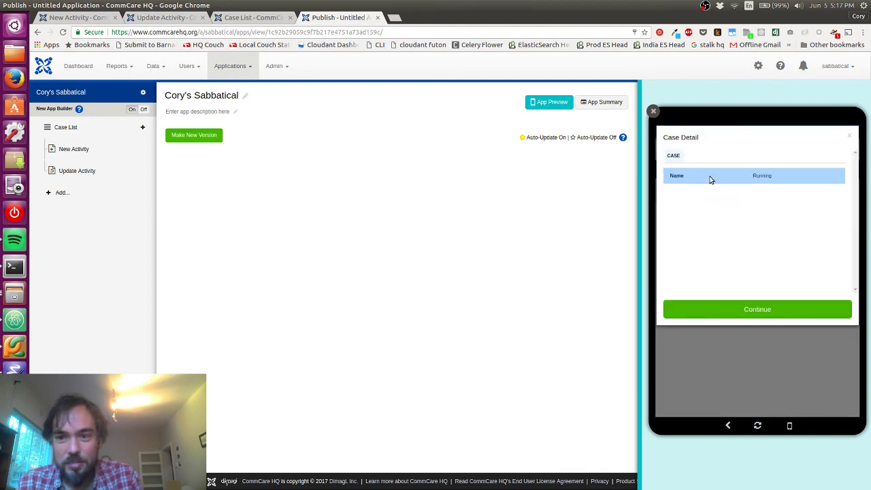
{"action": "left_click", "coordinate": [724, 312]}
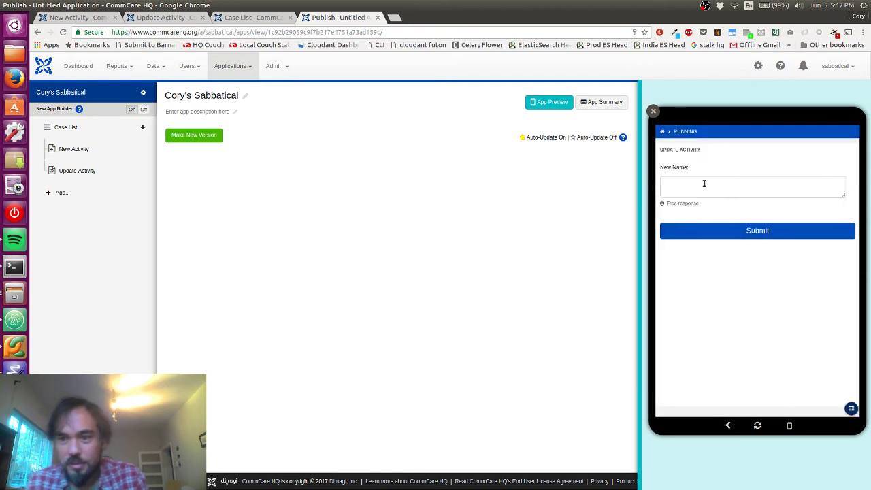
{"action": "left_click", "coordinate": [704, 183]}
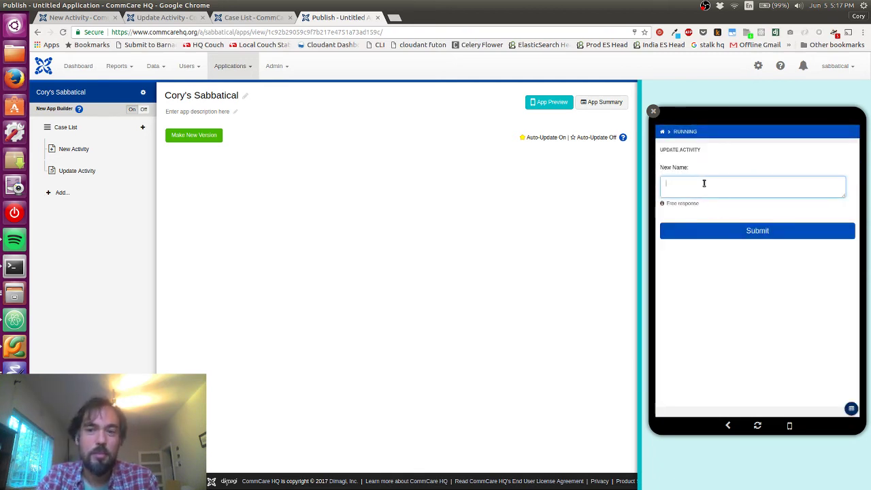
{"action": "type", "text": "S"}
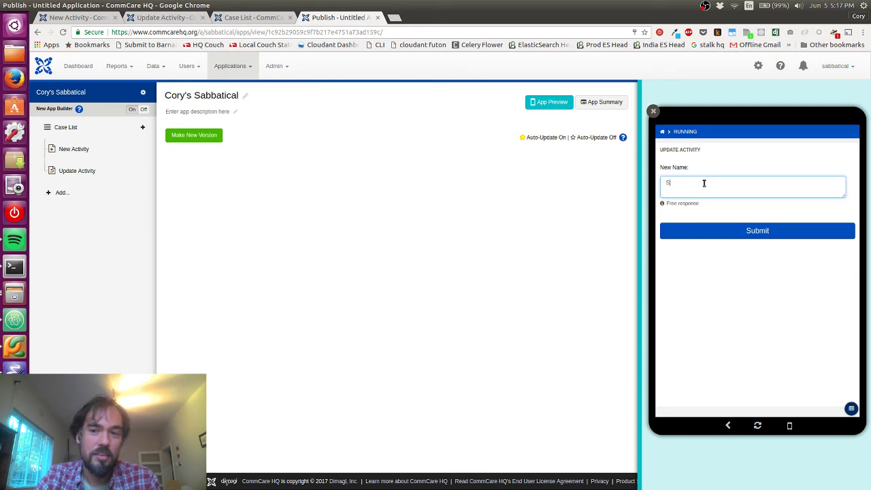
{"action": "type", "text": "urfing"}
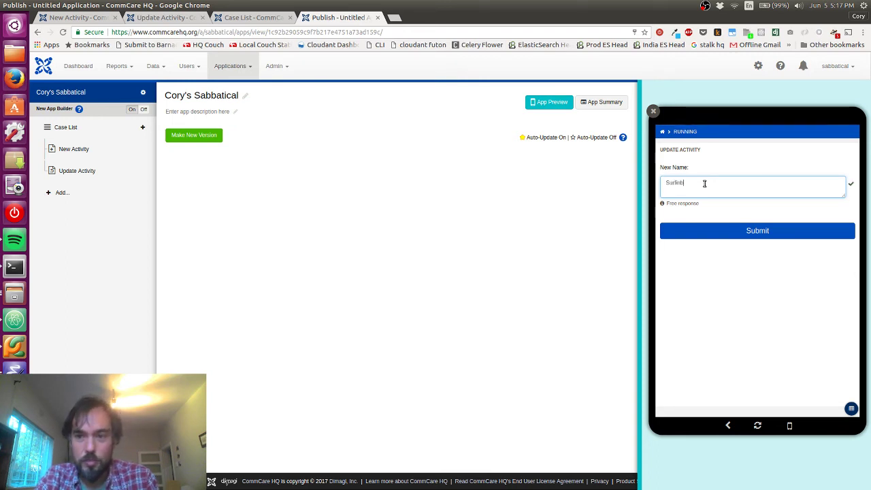
{"action": "left_click", "coordinate": [716, 235]}
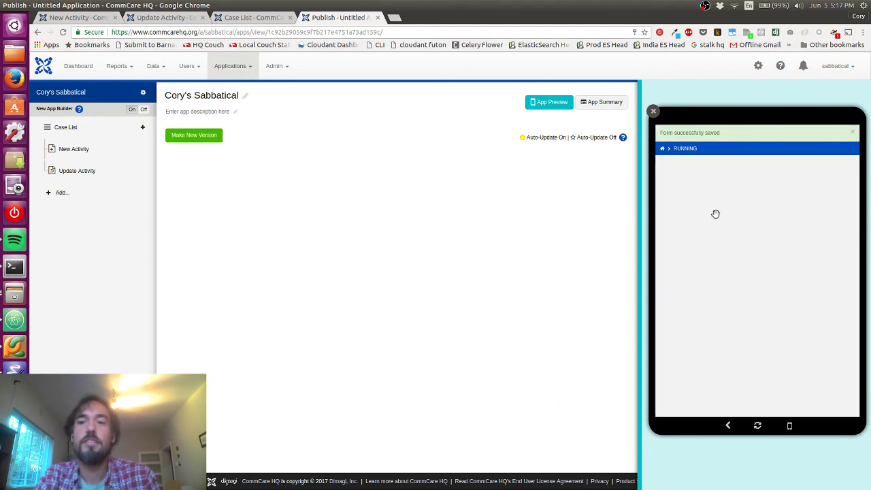
Update the same case again, correcting its name to 'Surfing'
{"action": "left_click", "coordinate": [705, 172]}
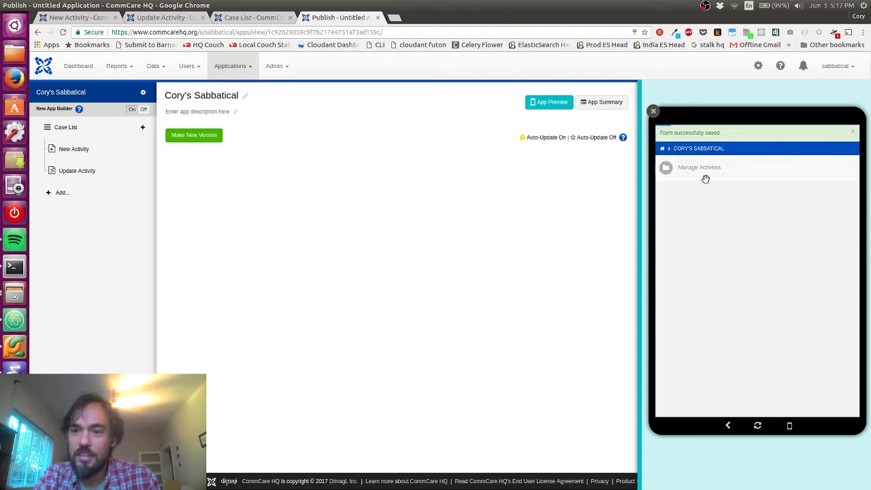
{"action": "left_click", "coordinate": [701, 189]}
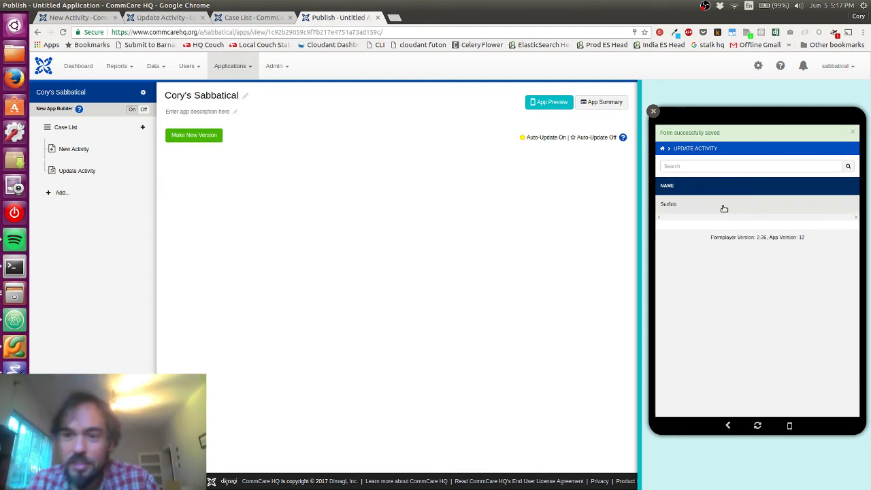
{"action": "left_click", "coordinate": [724, 209]}
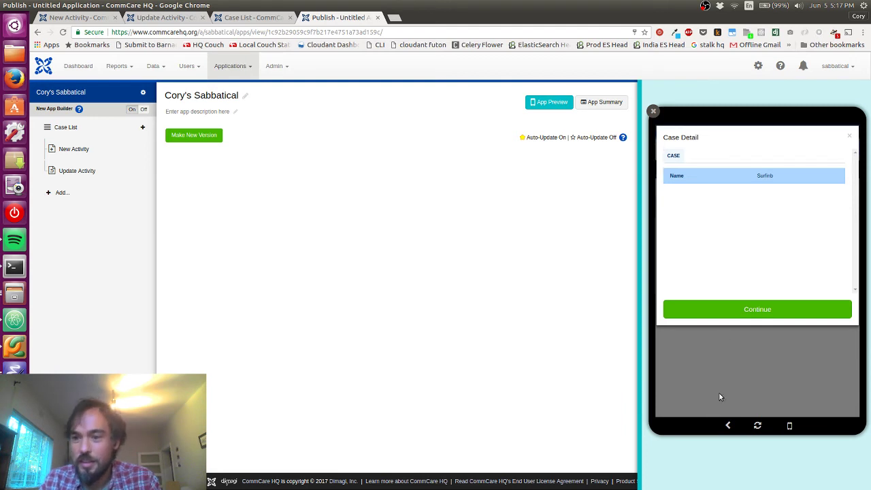
{"action": "left_click", "coordinate": [742, 311]}
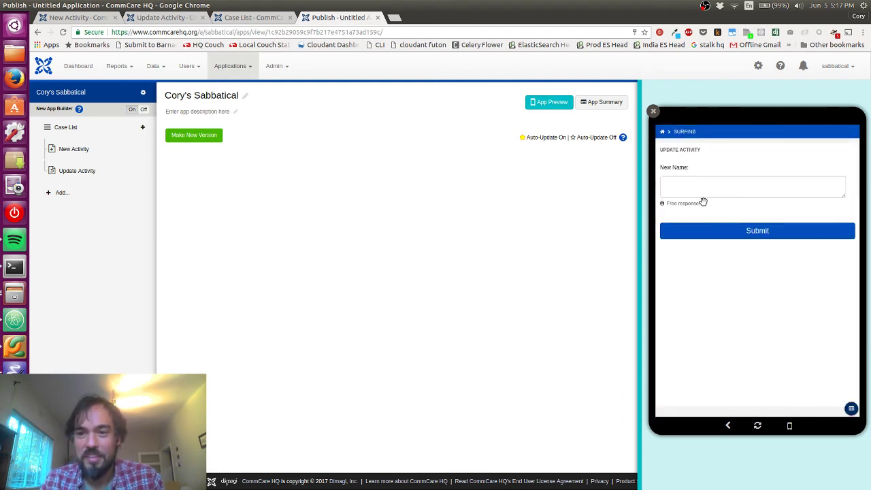
{"action": "left_click", "coordinate": [700, 191]}
{"action": "type", "text": "Su"}
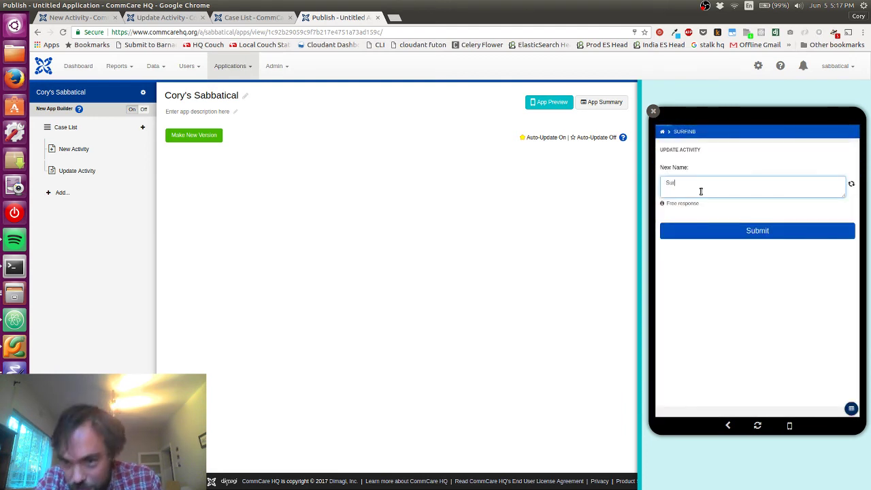
{"action": "type", "text": "rfing"}
{"action": "left_click", "coordinate": [708, 230]}
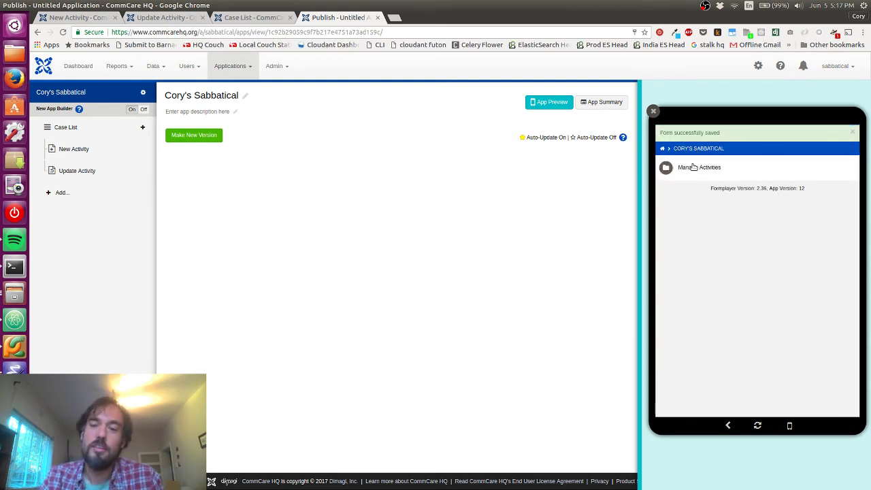
{"action": "left_click", "coordinate": [692, 167]}
Check the activity list, then submit a New Activity form named 'Running'
{"action": "left_click", "coordinate": [695, 187]}
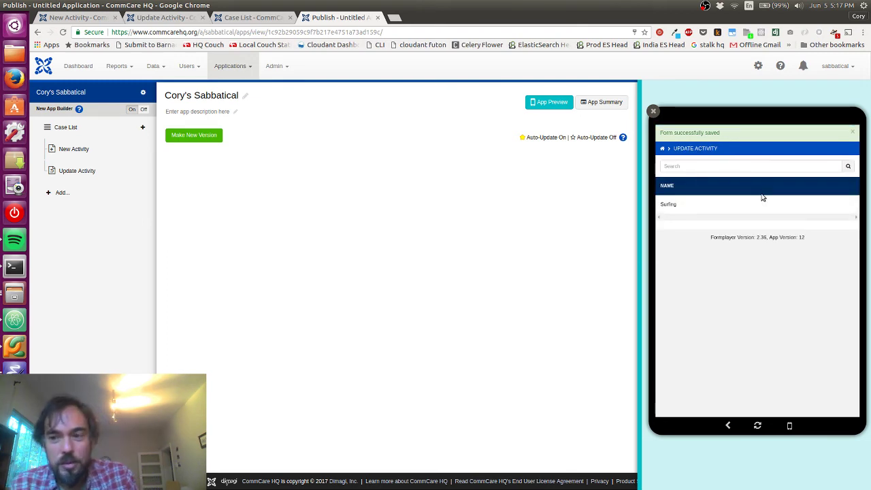
{"action": "left_click", "coordinate": [727, 426]}
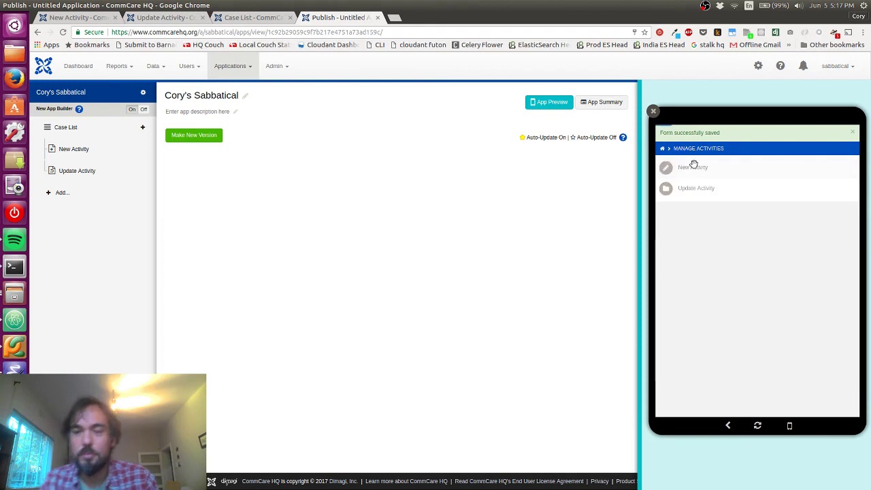
{"action": "left_click", "coordinate": [693, 166]}
{"action": "left_click", "coordinate": [689, 197]}
{"action": "type", "text": "Running"}
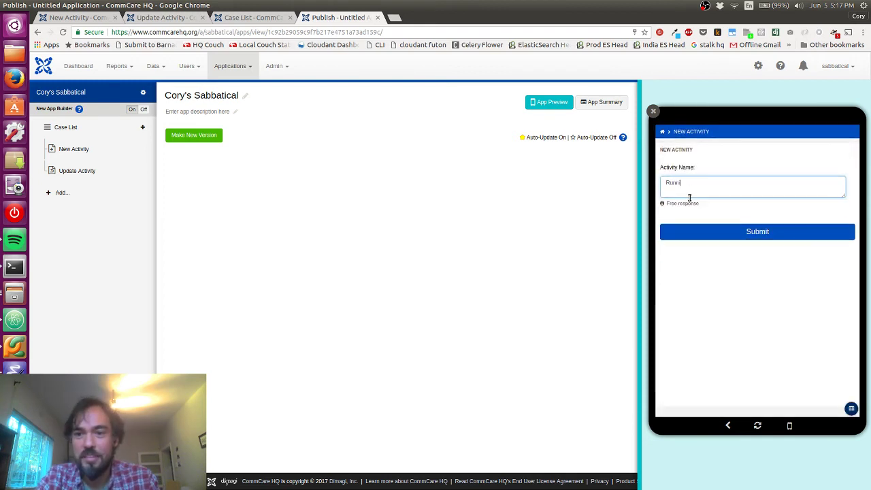
{"action": "left_click", "coordinate": [721, 234]}
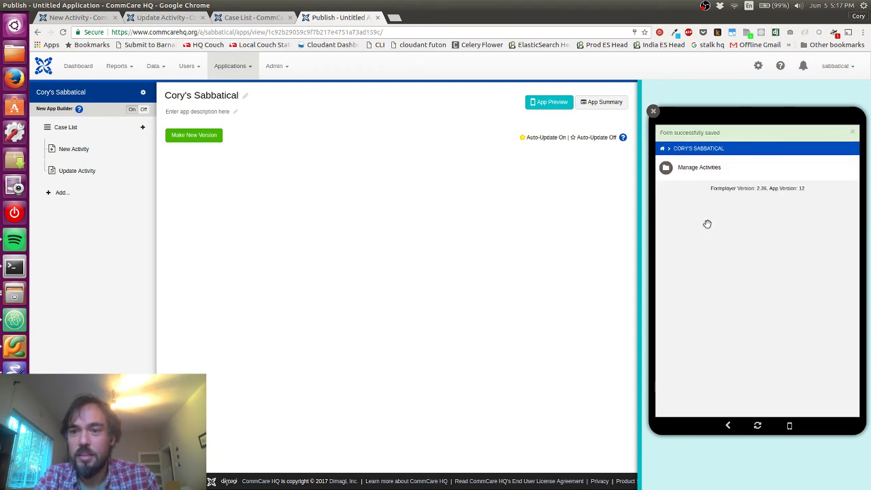
Submit another New Activity named 'Hiking' and confirm it appears under Update Activity
{"action": "left_click", "coordinate": [692, 168]}
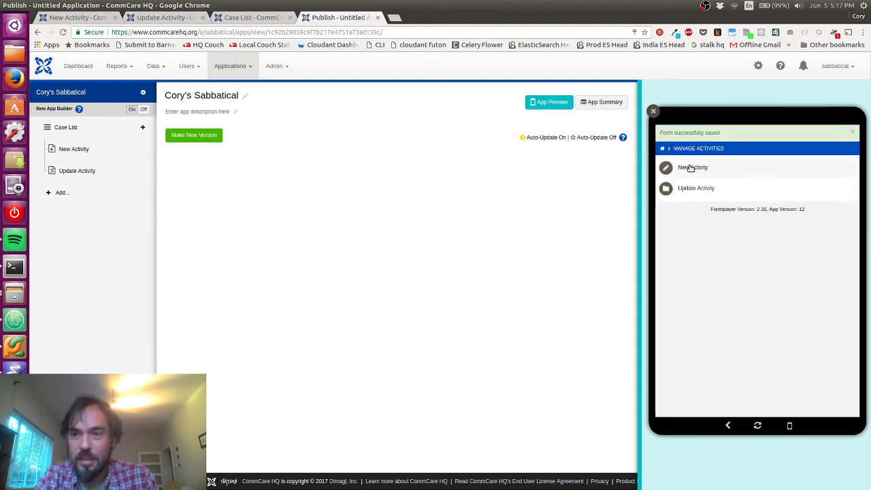
{"action": "left_click", "coordinate": [690, 169]}
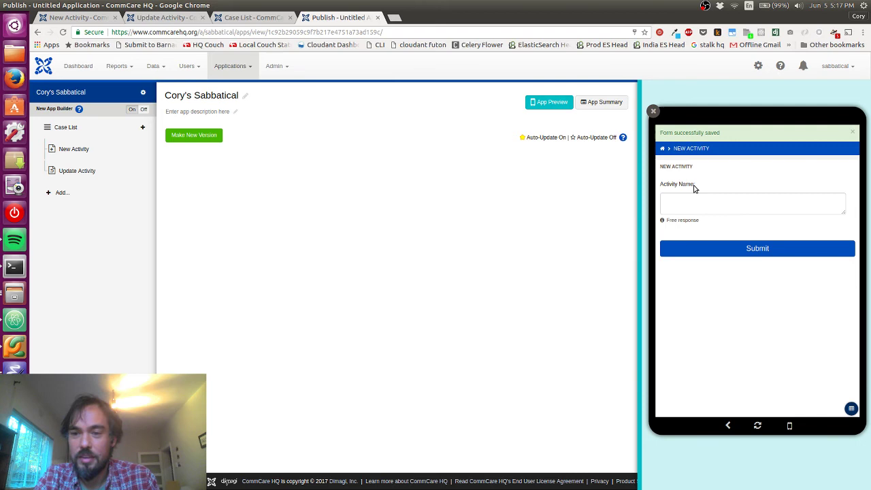
{"action": "left_click", "coordinate": [690, 207]}
{"action": "type", "text": "Hiking"}
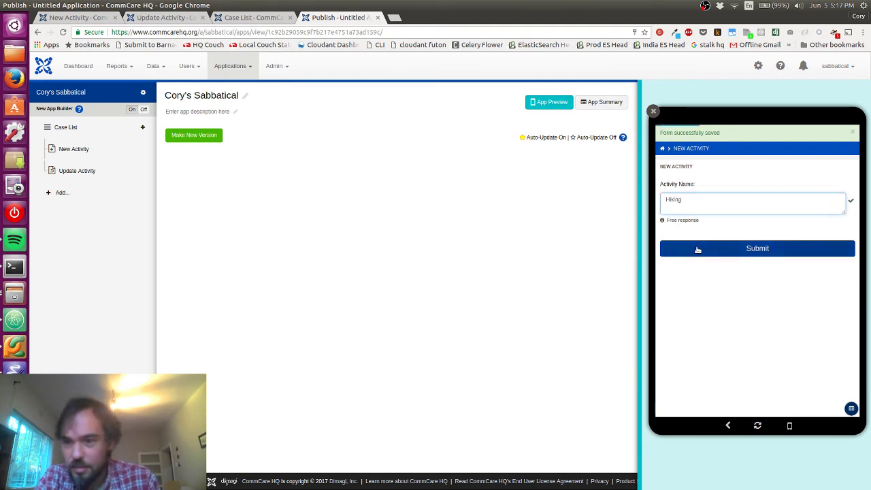
{"action": "left_click", "coordinate": [697, 250]}
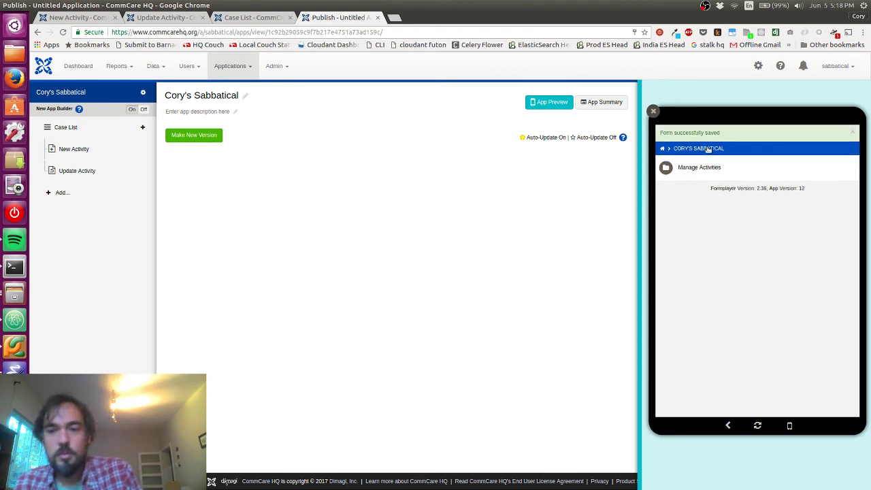
{"action": "left_click", "coordinate": [701, 166]}
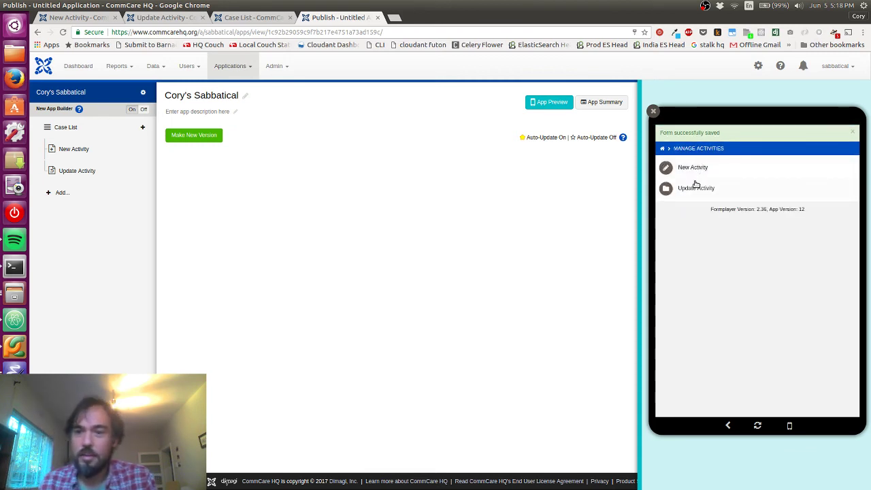
{"action": "left_click", "coordinate": [692, 187]}
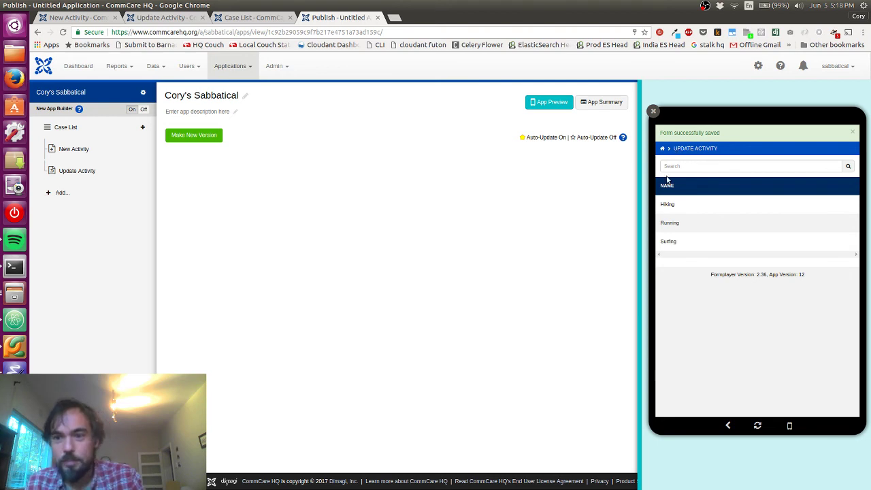
{"action": "left_click", "coordinate": [727, 425]}
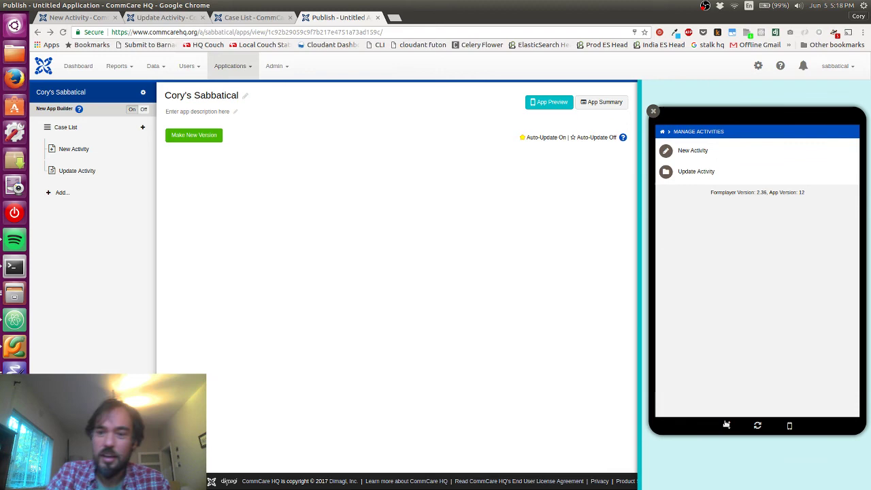
Return the app preview to its home menu and open a new browser tab
{"action": "left_click", "coordinate": [727, 425]}
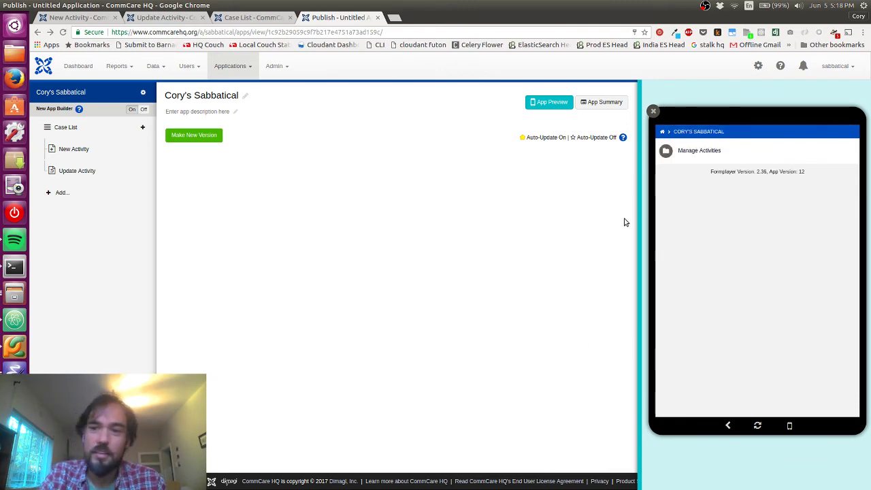
{"action": "key", "text": "ctrl+t"}
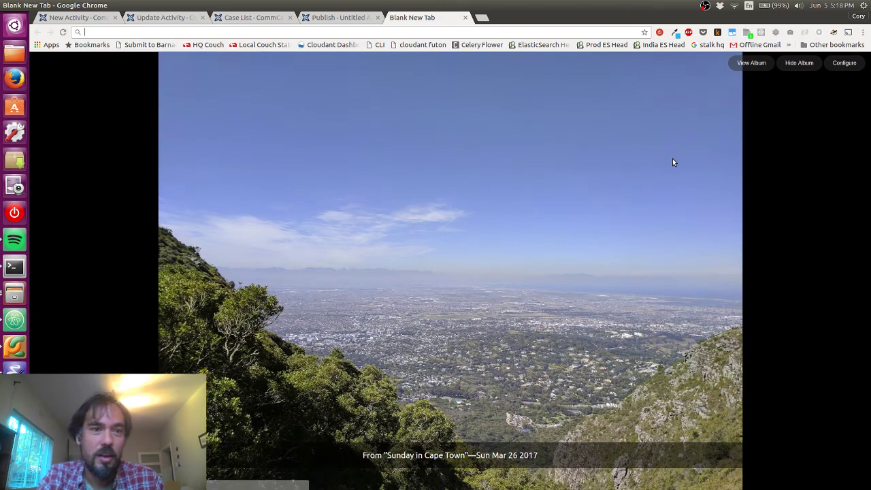
{"action": "type", "text": "www.coryzue.com"}
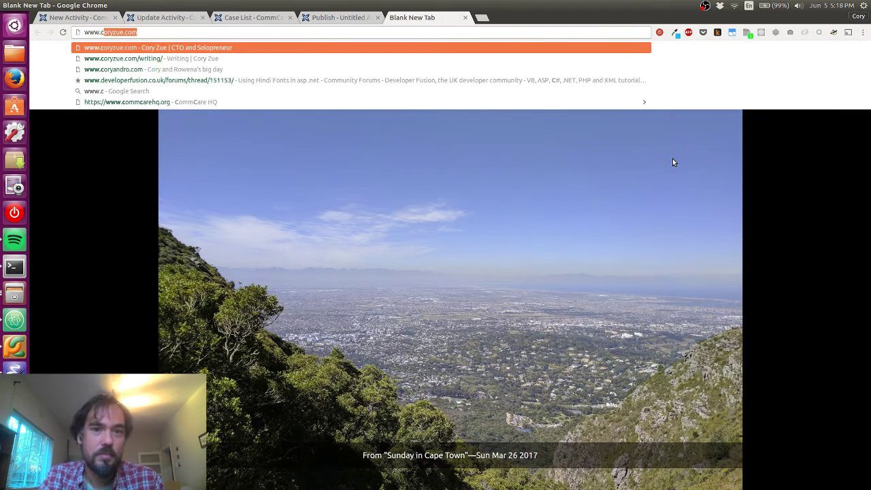
{"action": "key", "text": "ctrl+shift+Tab"}
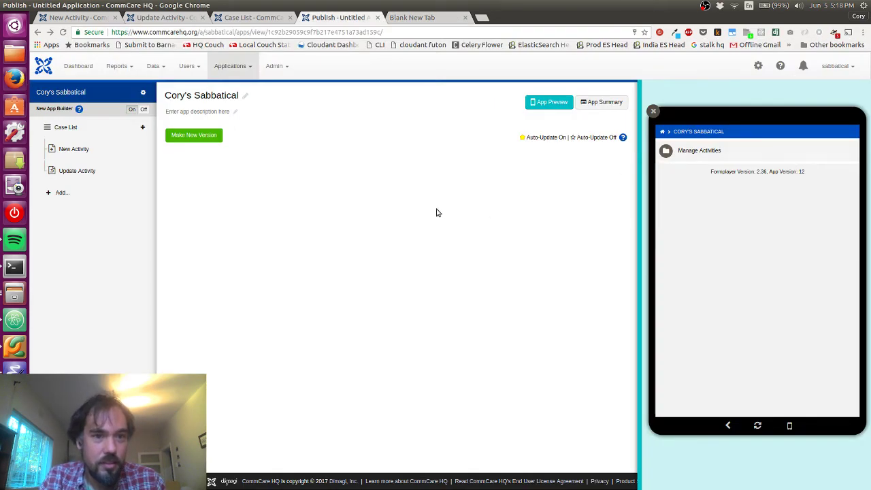
Open Reports > Case List in its own tab, close the blank tab, and search Groups or Users
{"action": "left_click", "coordinate": [119, 66]}
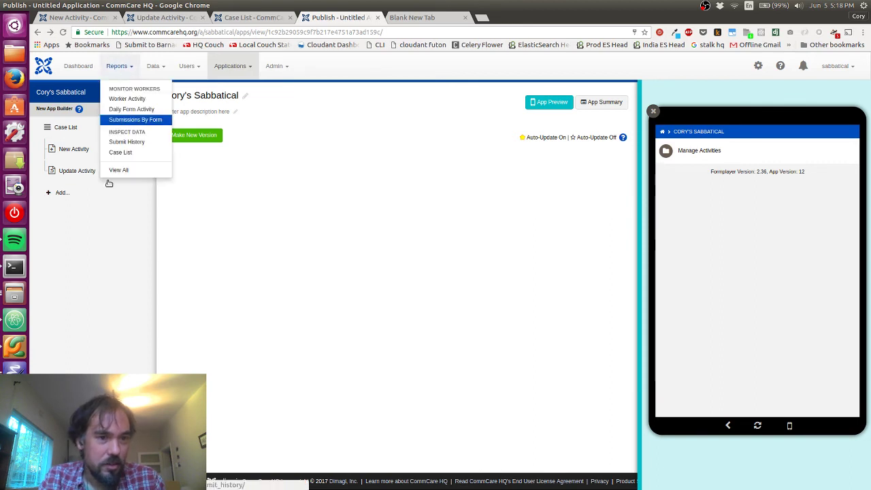
{"action": "middle_click", "coordinate": [120, 155]}
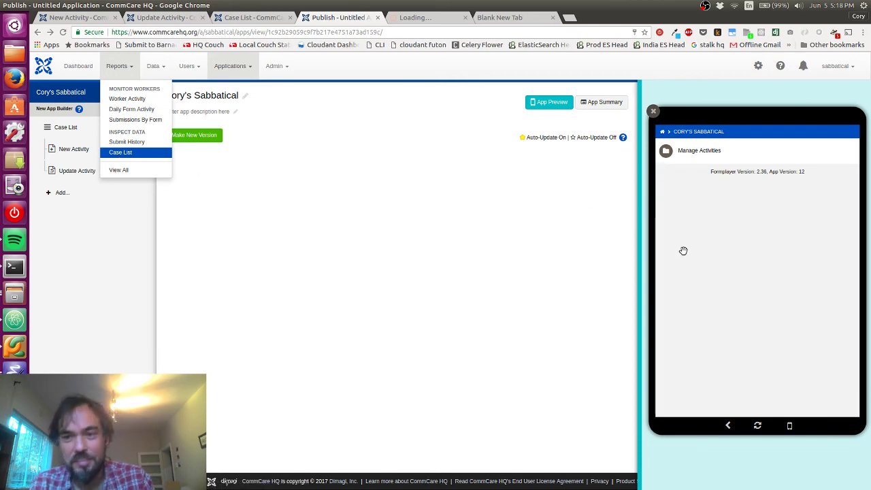
{"action": "key", "text": "ctrl+Tab"}
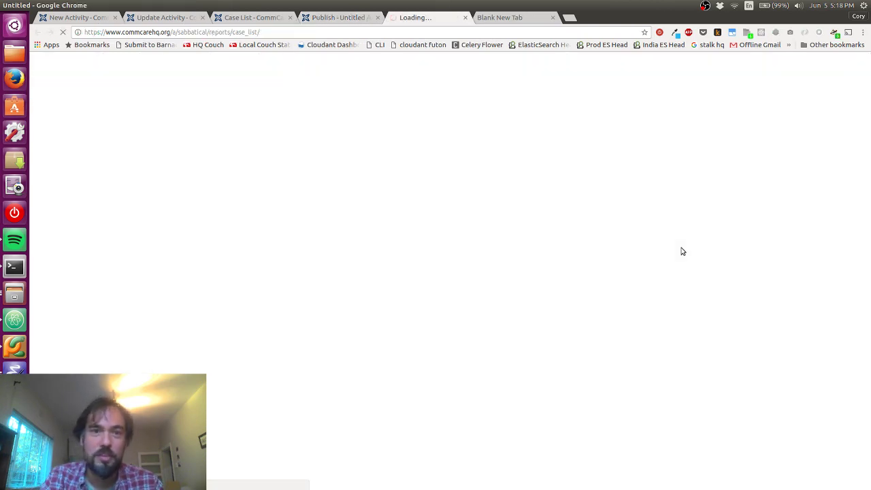
{"action": "key", "text": "ctrl+Tab"}
{"action": "key", "text": "ctrl+w"}
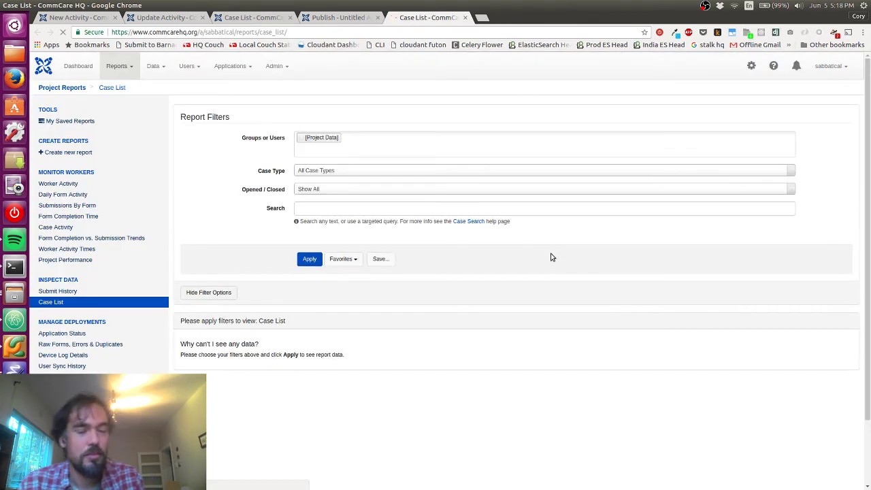
{"action": "left_click", "coordinate": [352, 138]}
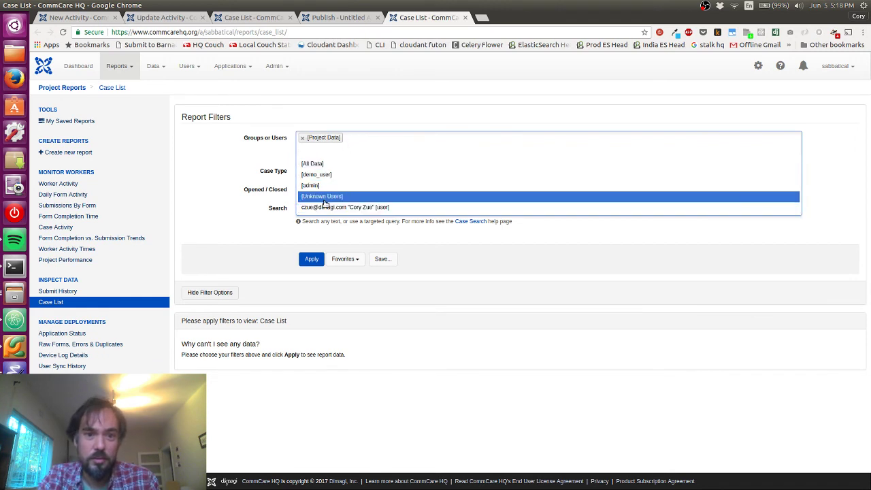
Filter the Case List report to your user only, dropping Project Data, and review Hiking, Running, Surfing
{"action": "left_click", "coordinate": [325, 206]}
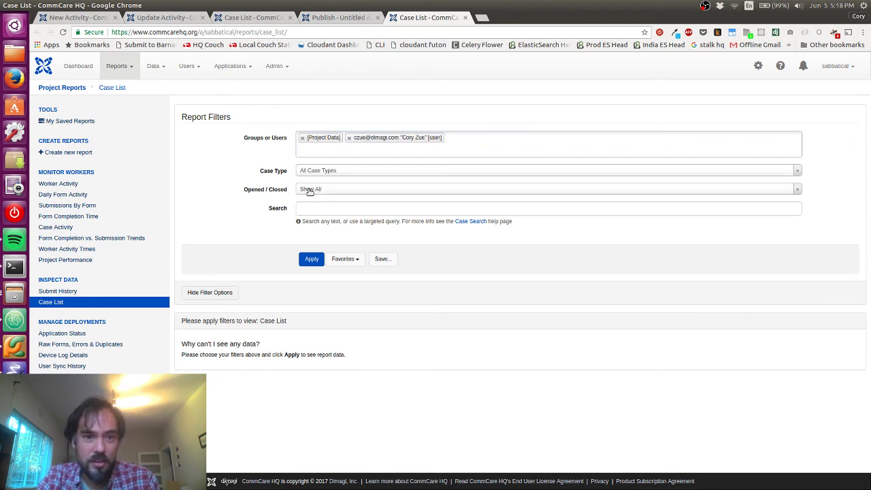
{"action": "left_click", "coordinate": [311, 258]}
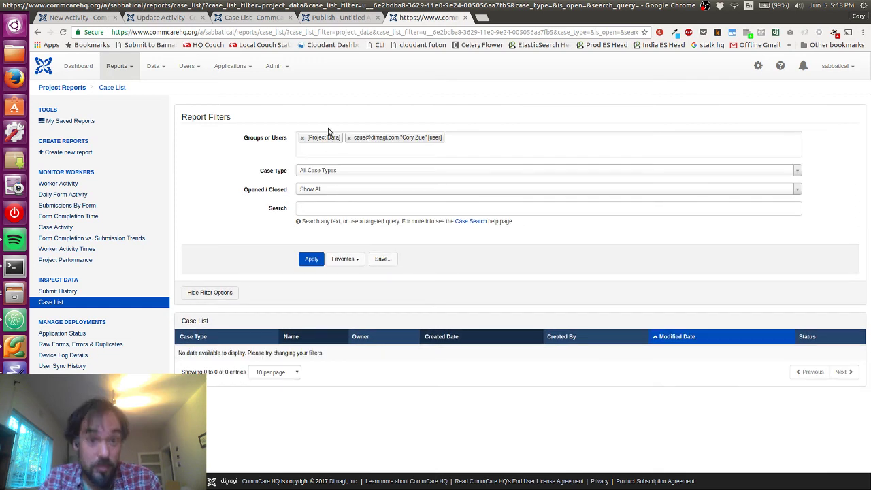
{"action": "left_click", "coordinate": [305, 137]}
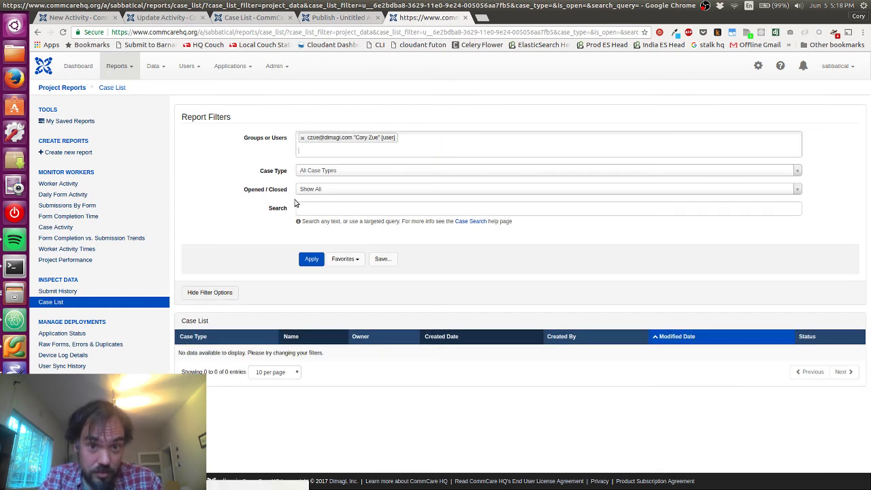
{"action": "left_click", "coordinate": [311, 260]}
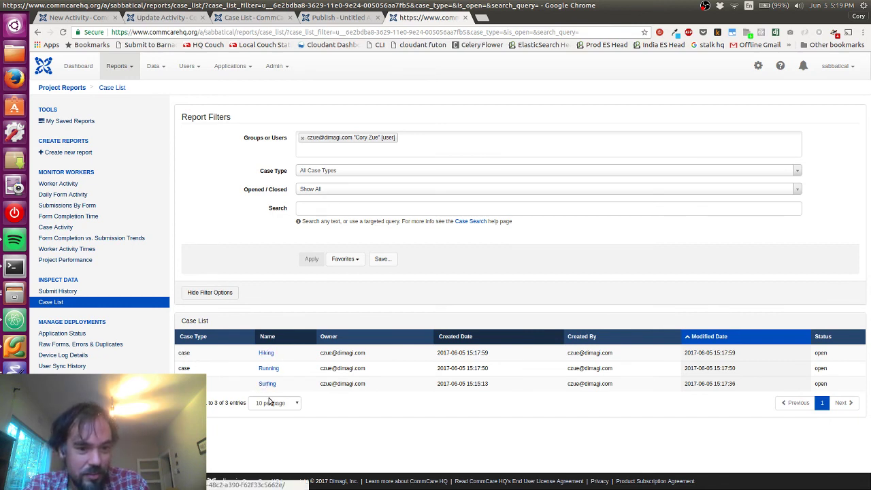
{"action": "double_click", "coordinate": [185, 354]}
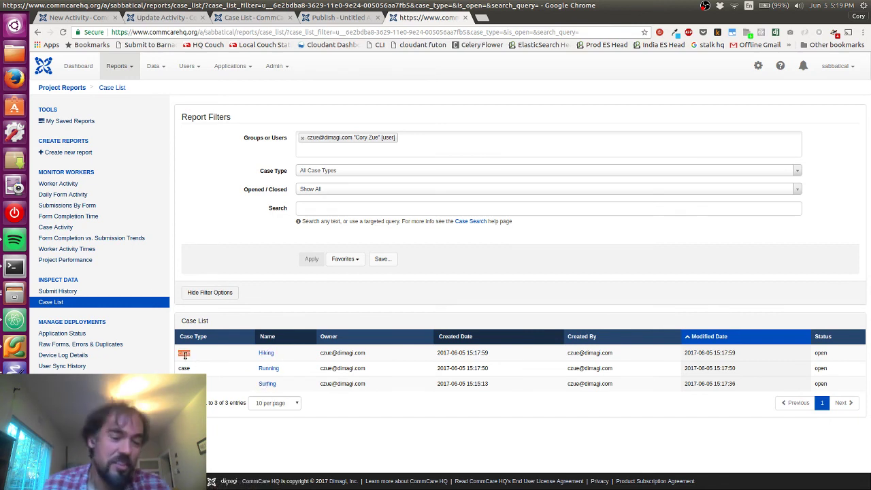
{"action": "left_click", "coordinate": [184, 354]}
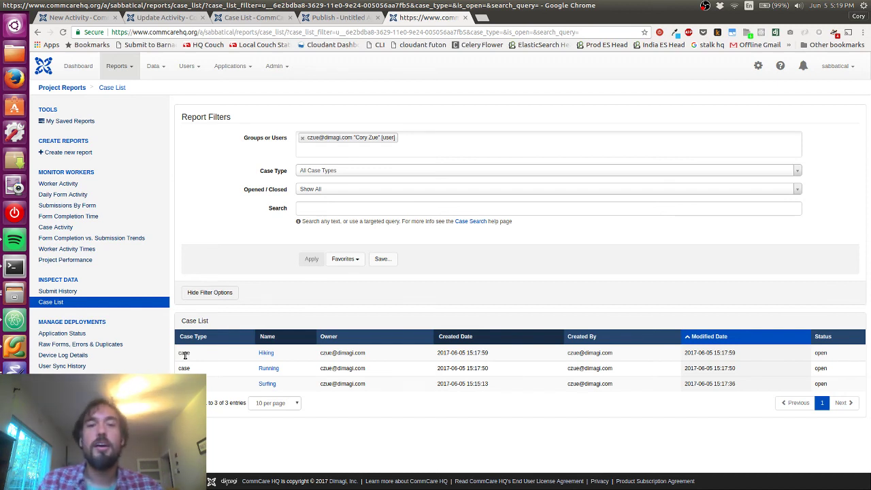
{"action": "key", "text": "ctrl+Page_Up"}
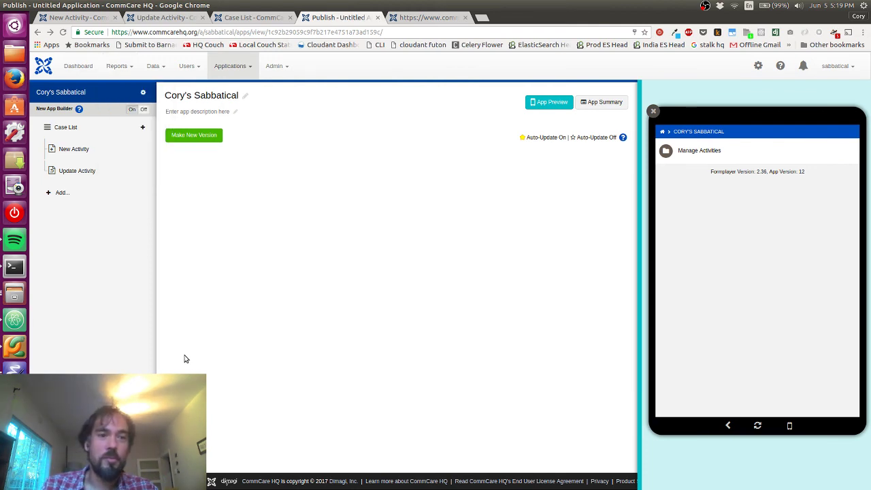
Set the Manage Activities Case Type to 'activity' and save the settings
{"action": "key", "text": "ctrl+Page_Up"}
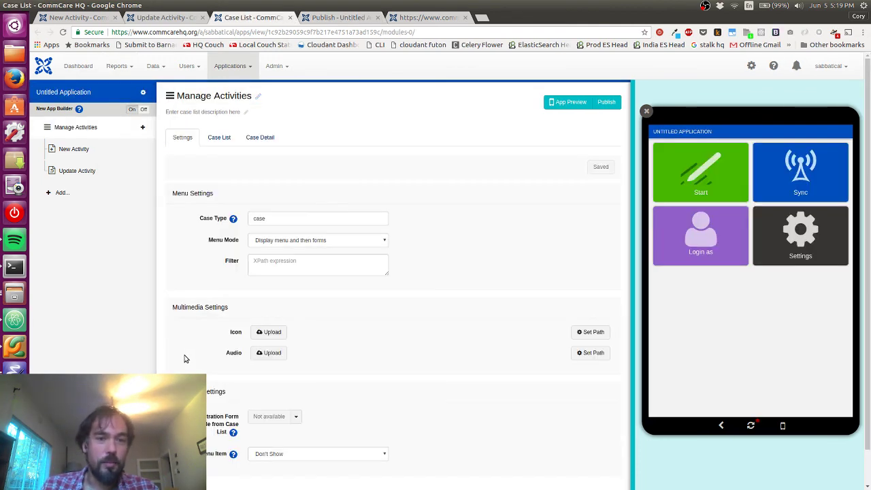
{"action": "left_click", "coordinate": [319, 214]}
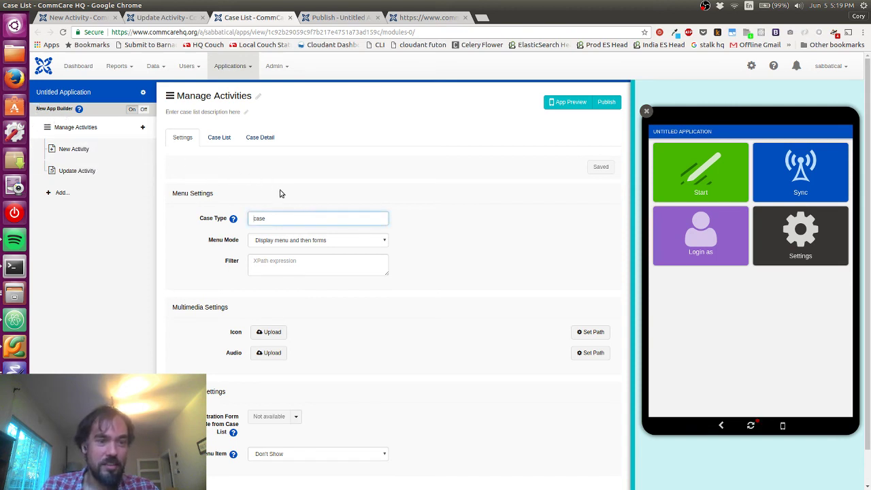
{"action": "key", "text": "ctrl+a"}
{"action": "type", "text": "acti"}
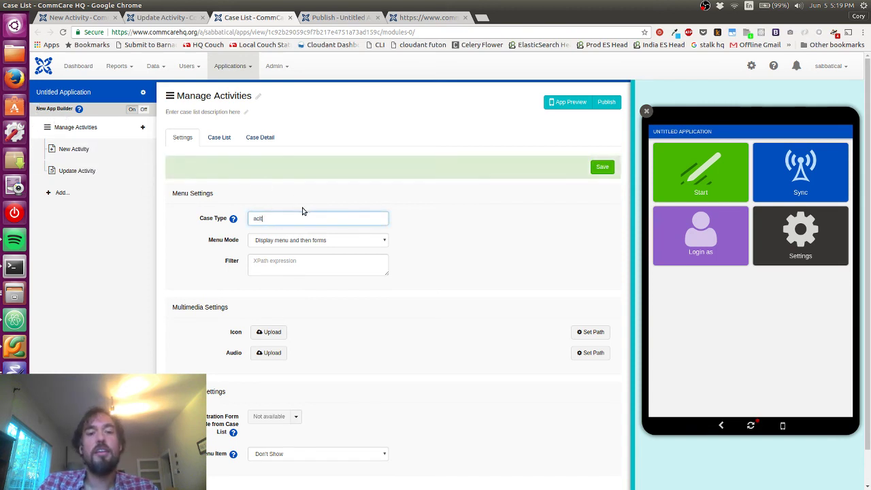
{"action": "type", "text": "vity"}
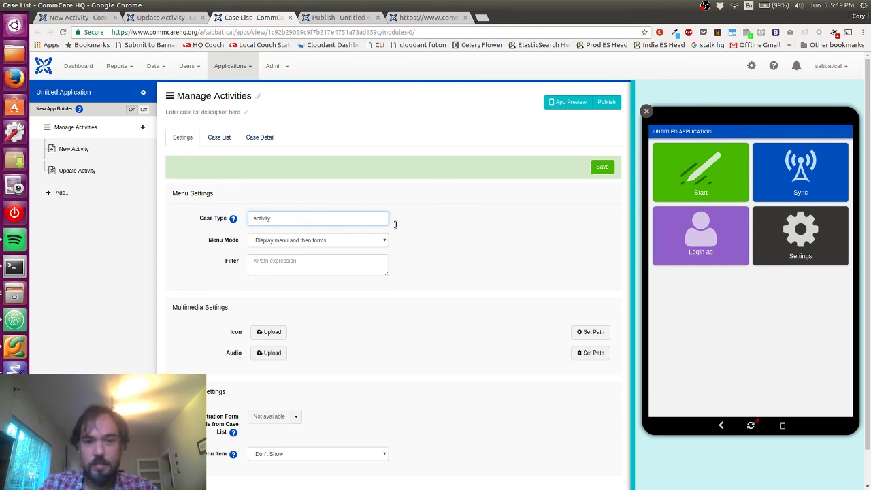
{"action": "left_click", "coordinate": [608, 168]}
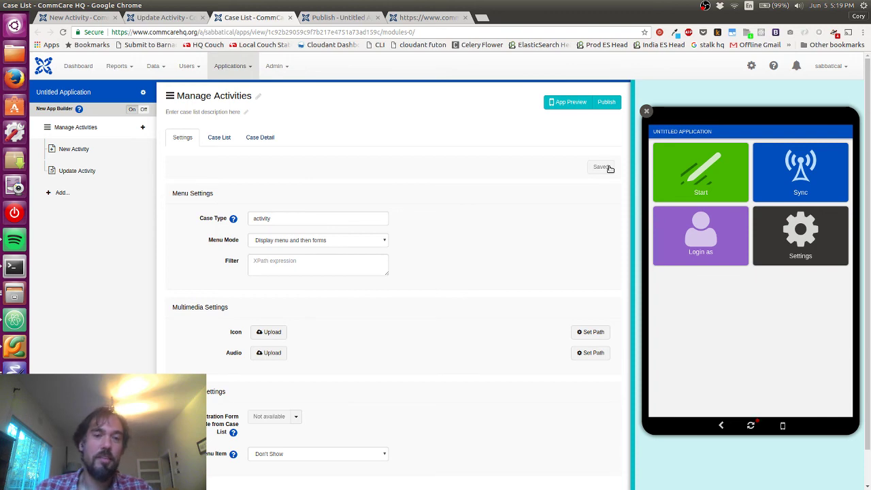
Glance at the Publish page and Case List report, then return to the Manage Activities settings
{"action": "key", "text": "ctrl+Tab"}
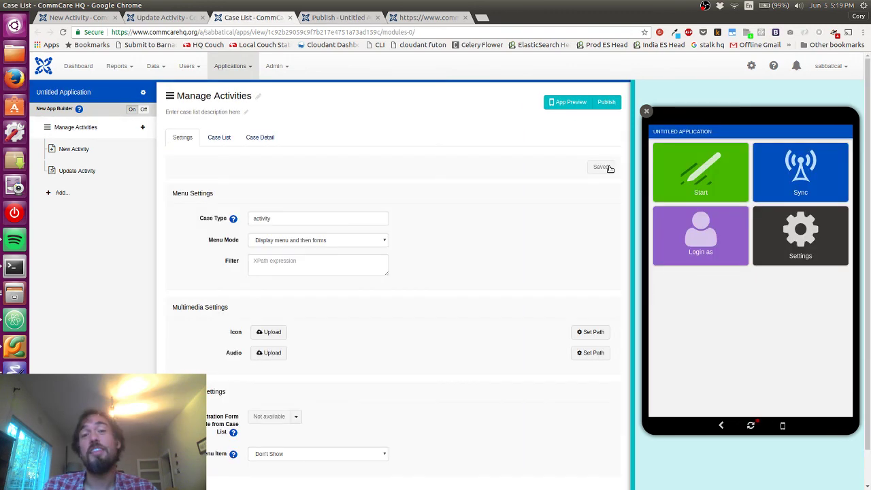
{"action": "key", "text": "ctrl+Tab"}
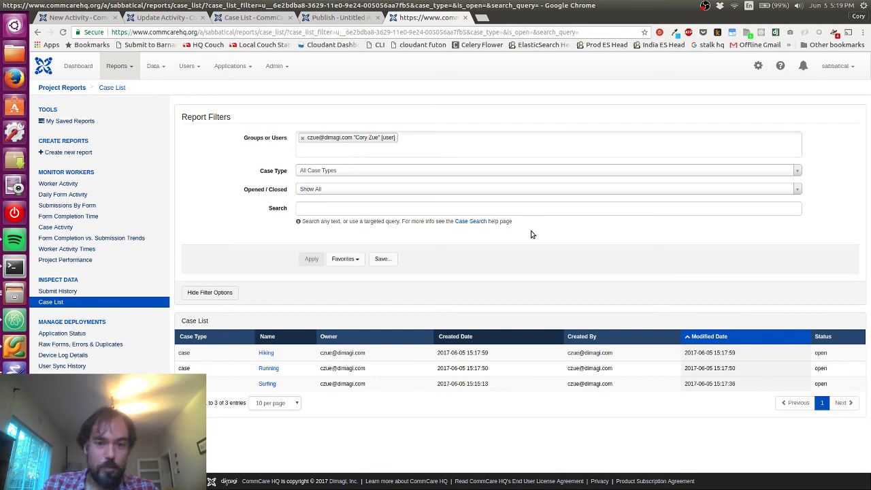
{"action": "key", "text": "ctrl+shift+Tab"}
{"action": "key", "text": "ctrl+shift+Tab"}
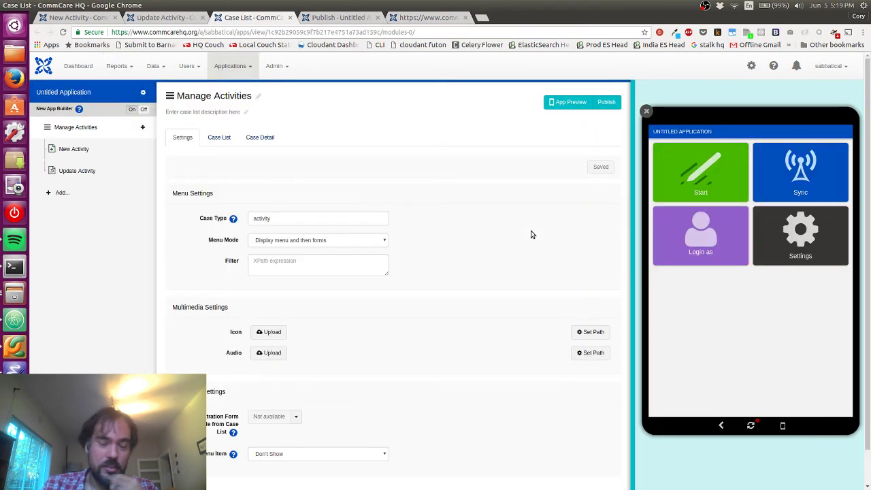
{"action": "key", "text": "ctrl+Tab"}
{"action": "key", "text": "ctrl+Tab"}
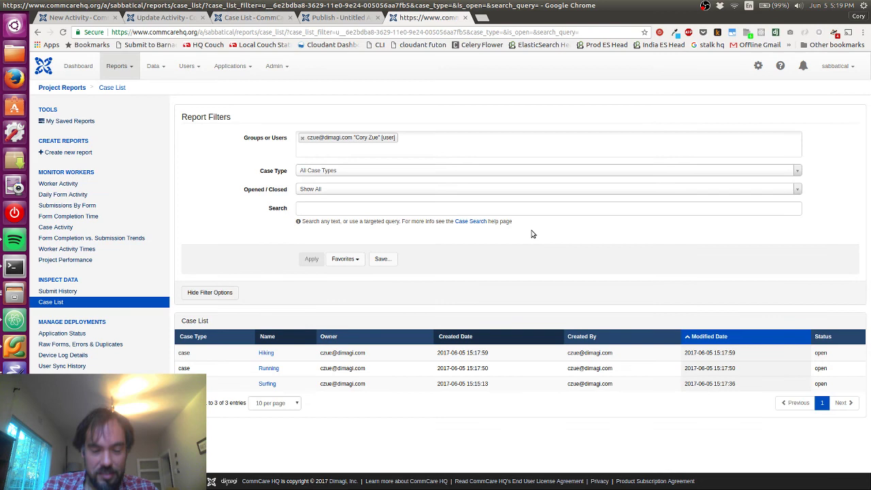
{"action": "key", "text": "ctrl+shift+Tab"}
{"action": "key", "text": "ctrl+shift+Tab"}
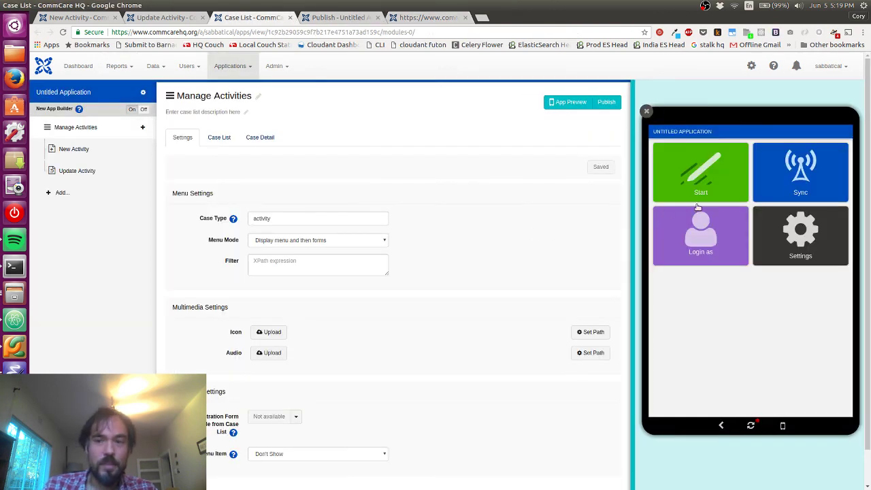
Reload the preview, inspect the Update Activity list, and submit a new 'Running' activity form
{"action": "left_click", "coordinate": [751, 425]}
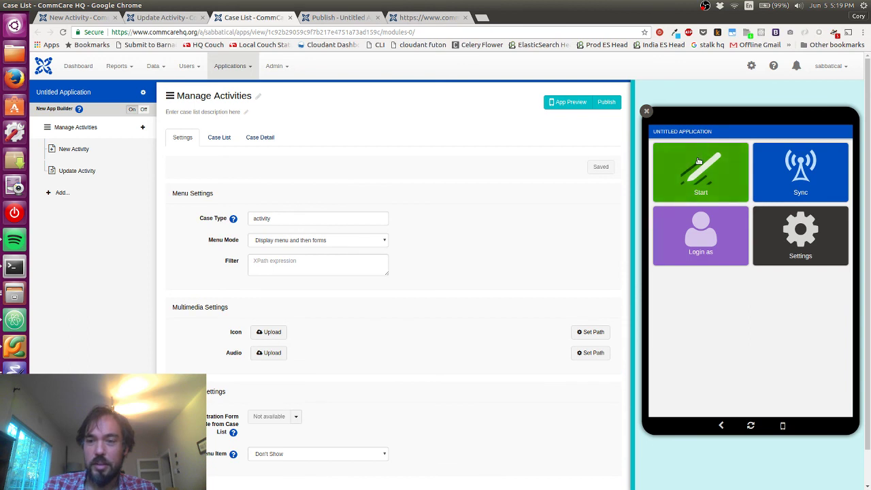
{"action": "left_click", "coordinate": [687, 200]}
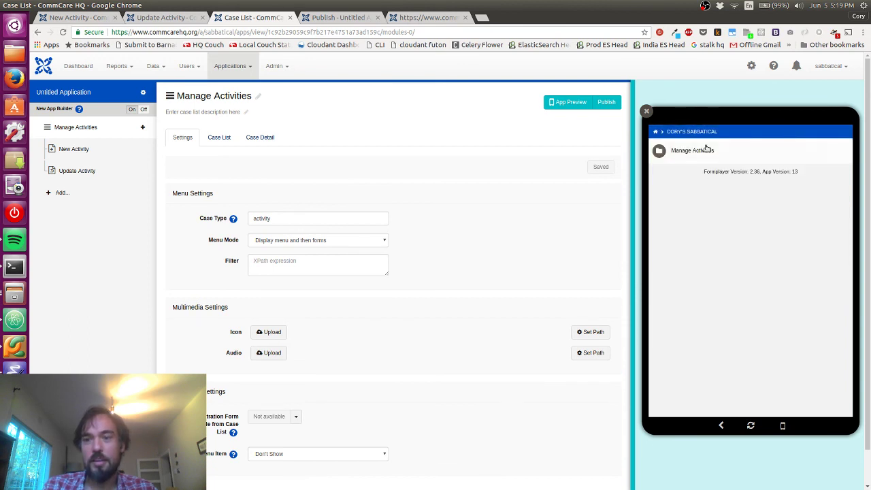
{"action": "left_click", "coordinate": [705, 150]}
{"action": "left_click", "coordinate": [698, 180]}
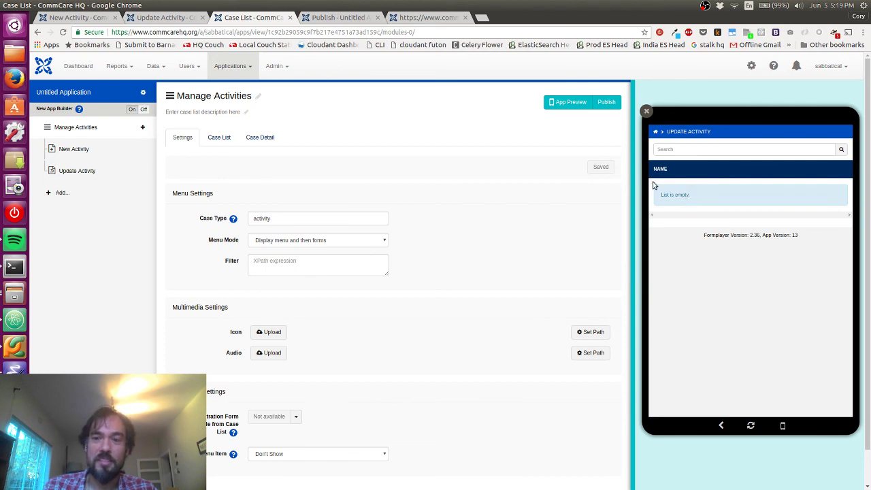
{"action": "left_click", "coordinate": [722, 427]}
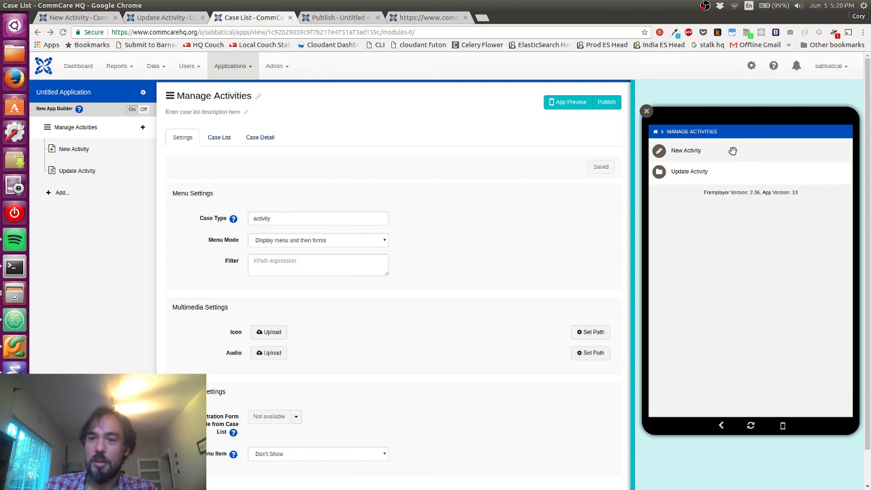
{"action": "left_click", "coordinate": [732, 148]}
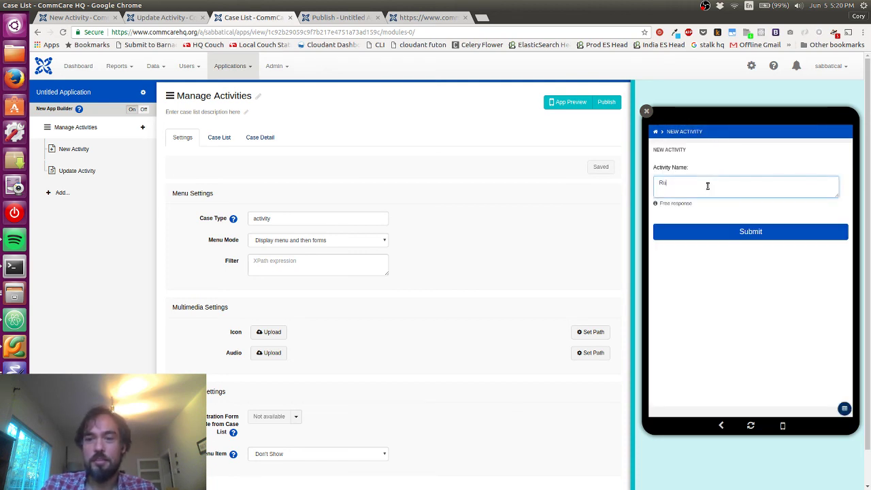
{"action": "left_click", "coordinate": [706, 231]}
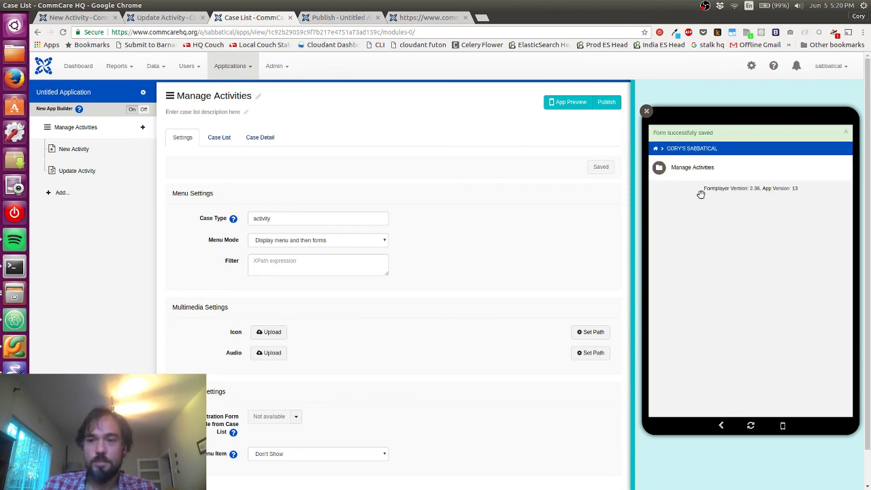
{"action": "key", "text": "ctrl+Tab"}
{"action": "key", "text": "ctrl+Tab"}
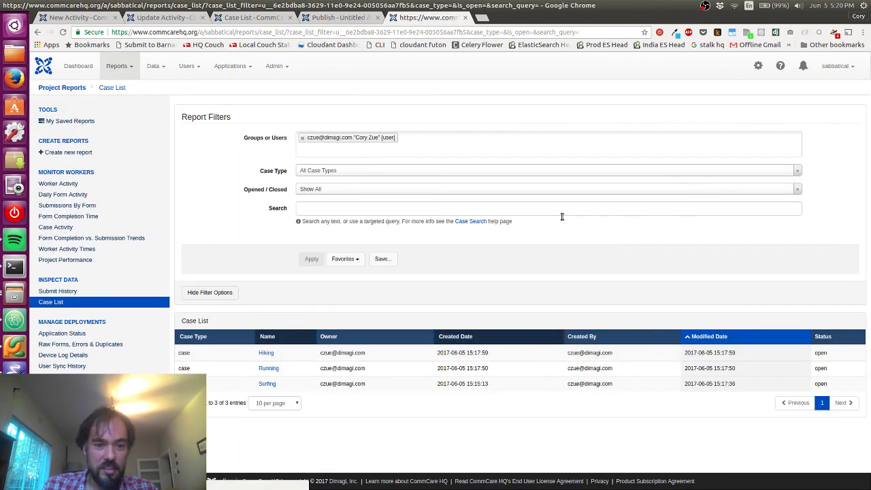
Reload the Case List report to show the new Running case of type 'activity', then return to the app
{"action": "key", "text": "ctrl+r"}
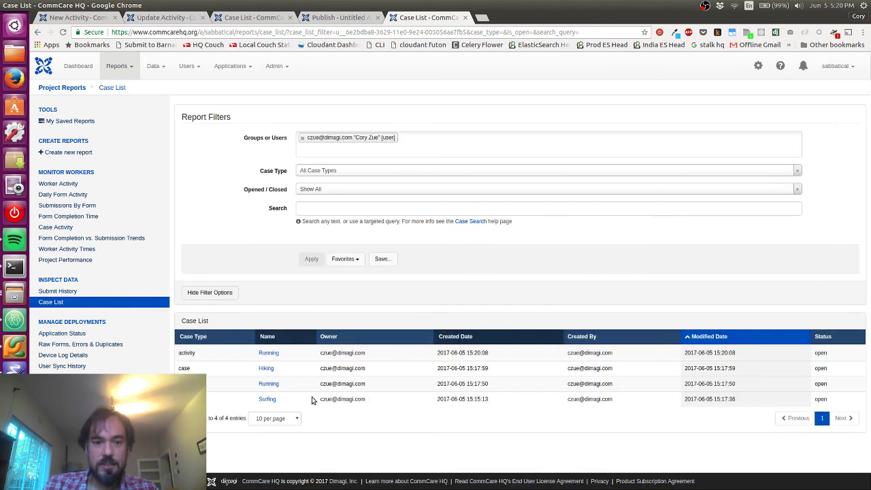
{"action": "double_click", "coordinate": [192, 353]}
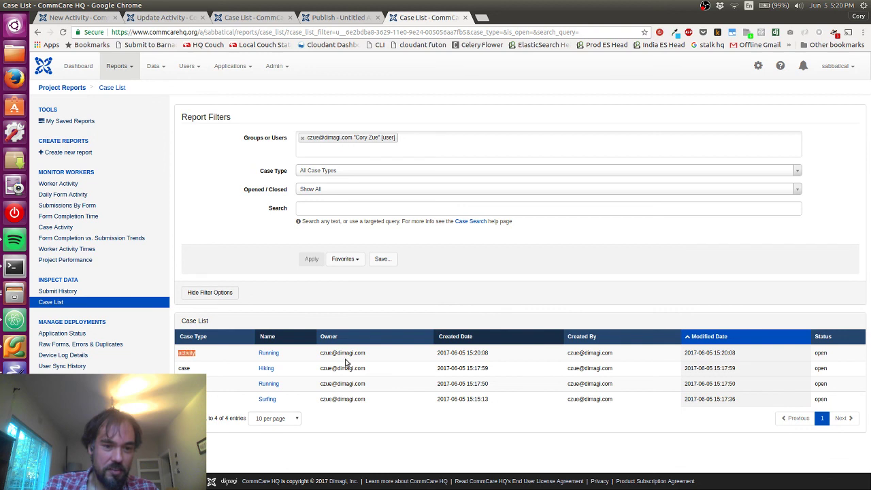
{"action": "left_click", "coordinate": [208, 356]}
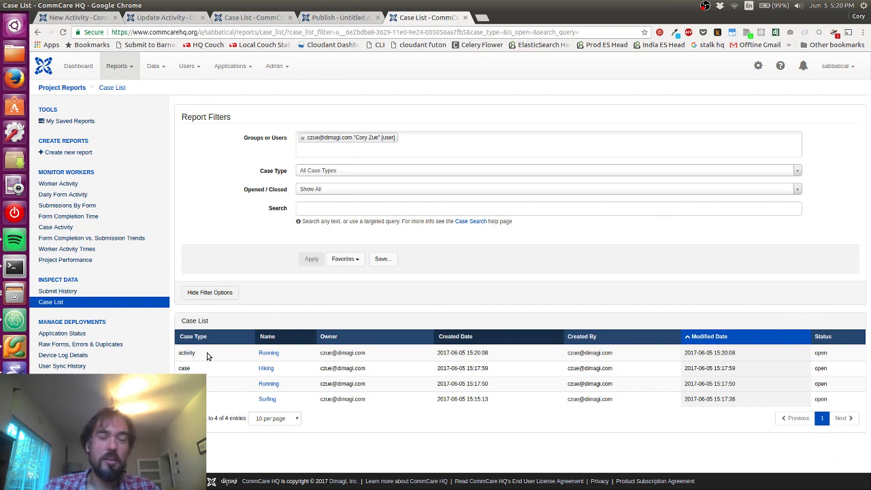
{"action": "key", "text": "ctrl+Page_Up"}
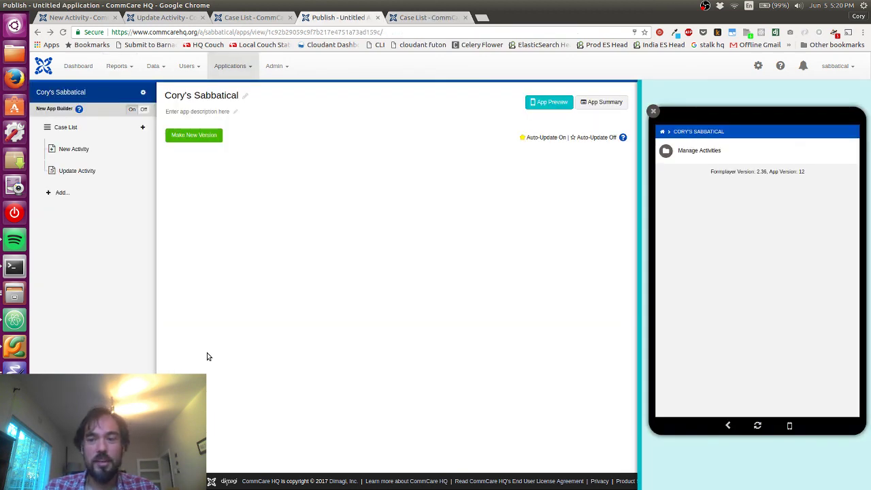
{"action": "key", "text": "ctrl+Page_Down"}
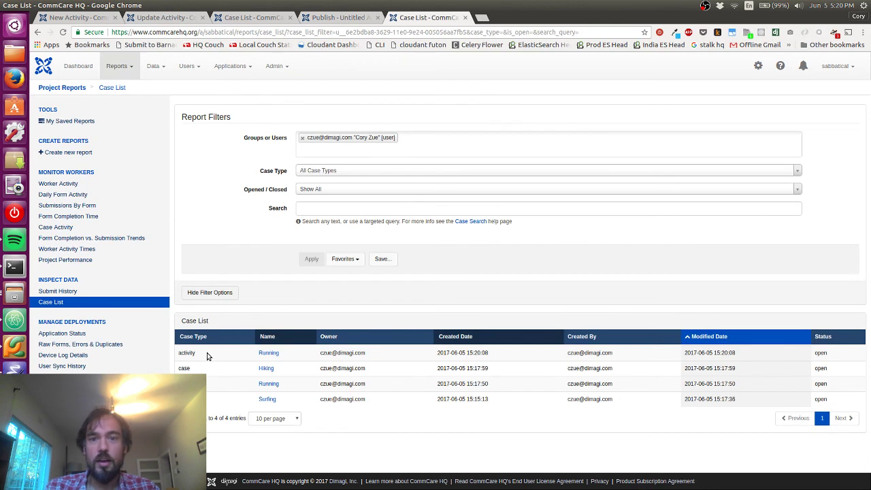
{"action": "key", "text": "ctrl+Page_Up"}
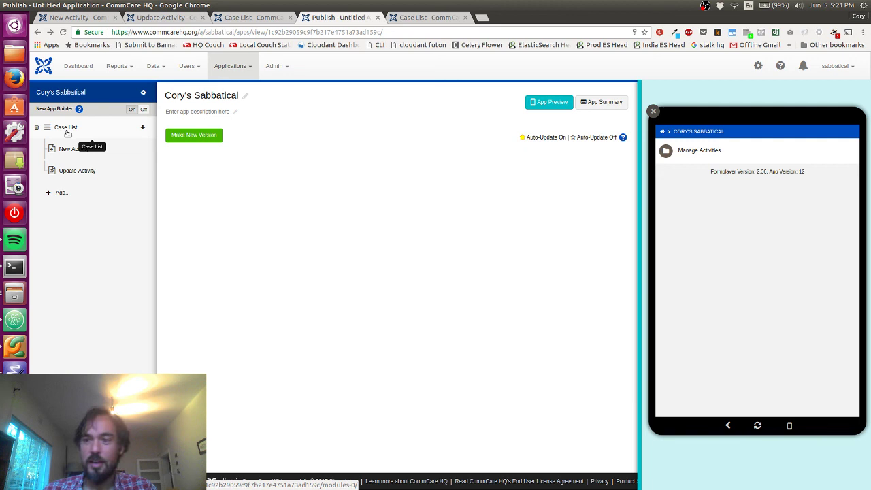
{"action": "key", "text": "super+w"}
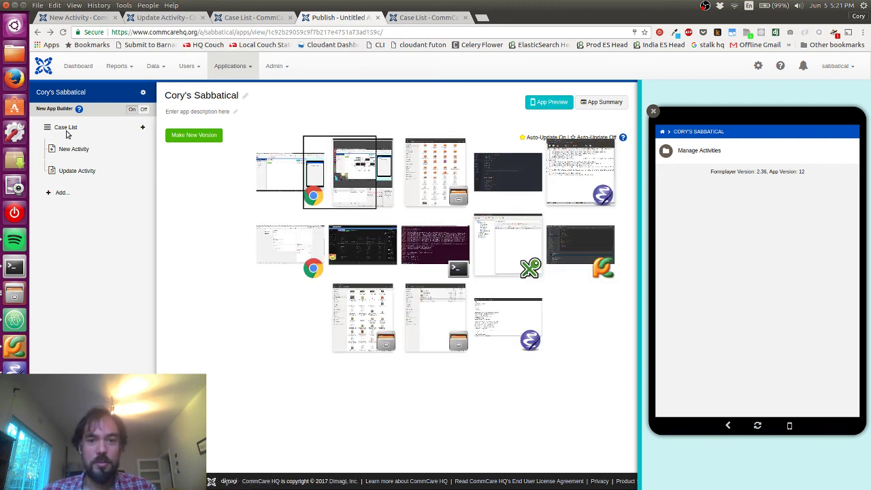
{"action": "key", "text": "Escape"}
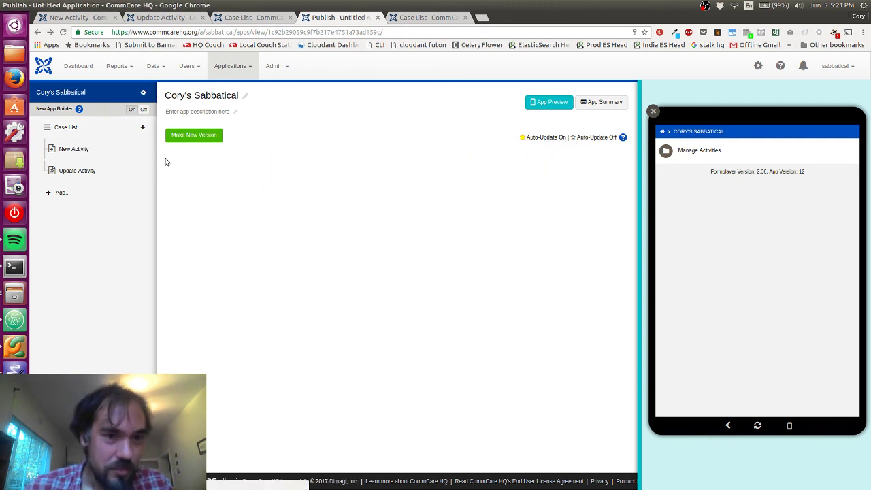